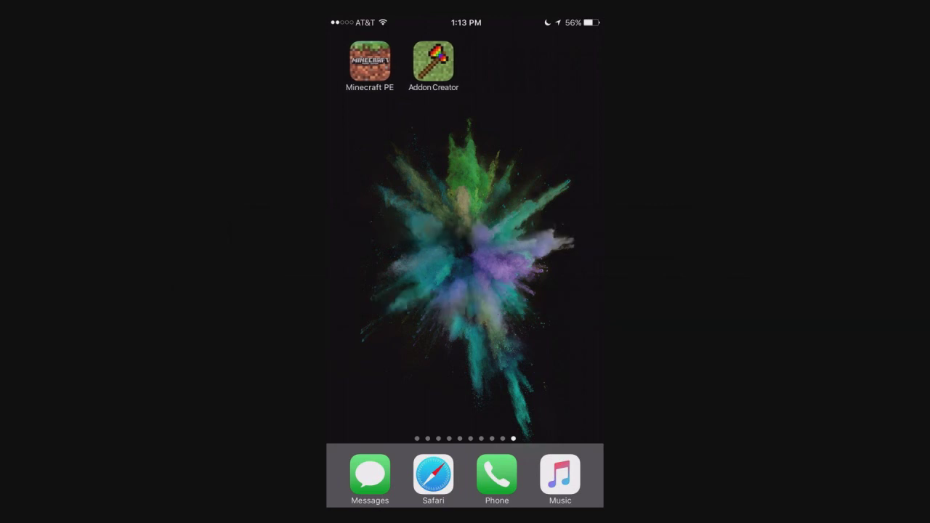
# Create a new resource pack named 'Triz Addon' and open its detail page
pyautogui.click(433, 61)
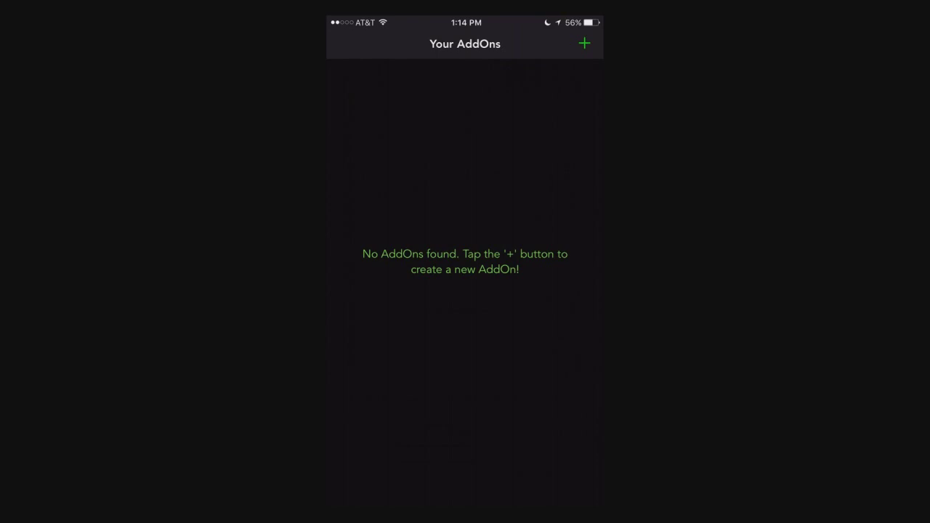
pyautogui.click(584, 44)
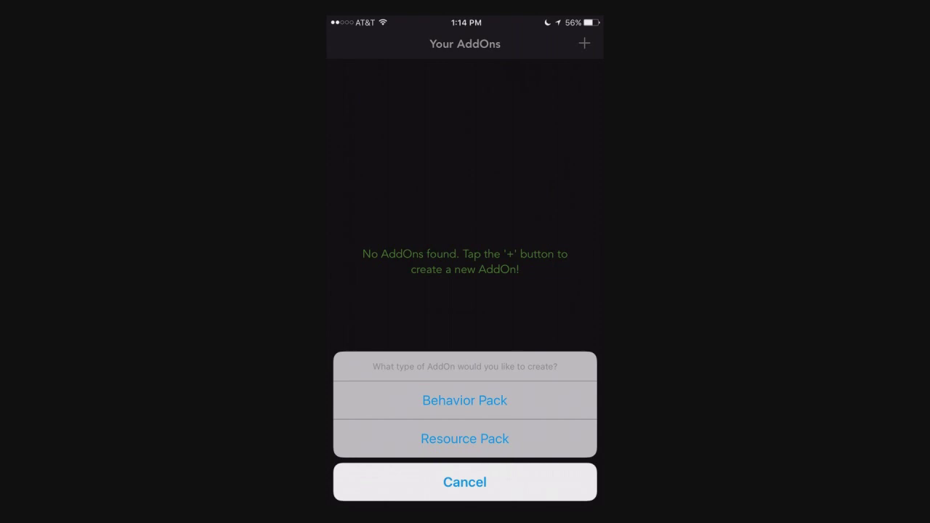
pyautogui.click(464, 400)
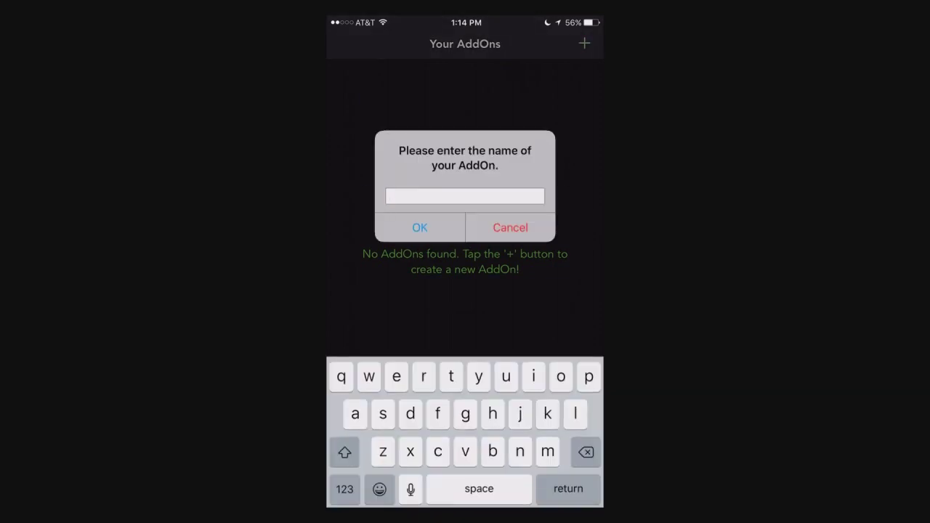
pyautogui.write('T')
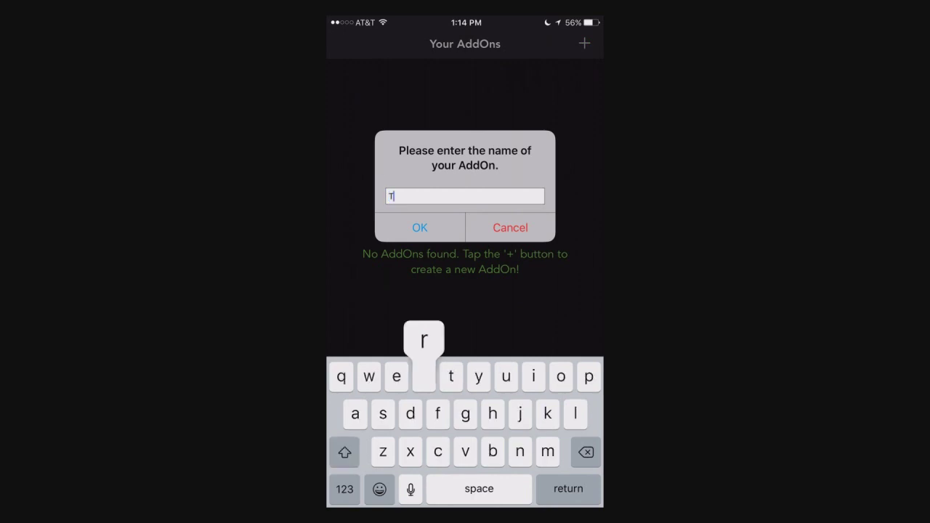
pyautogui.write('riz A')
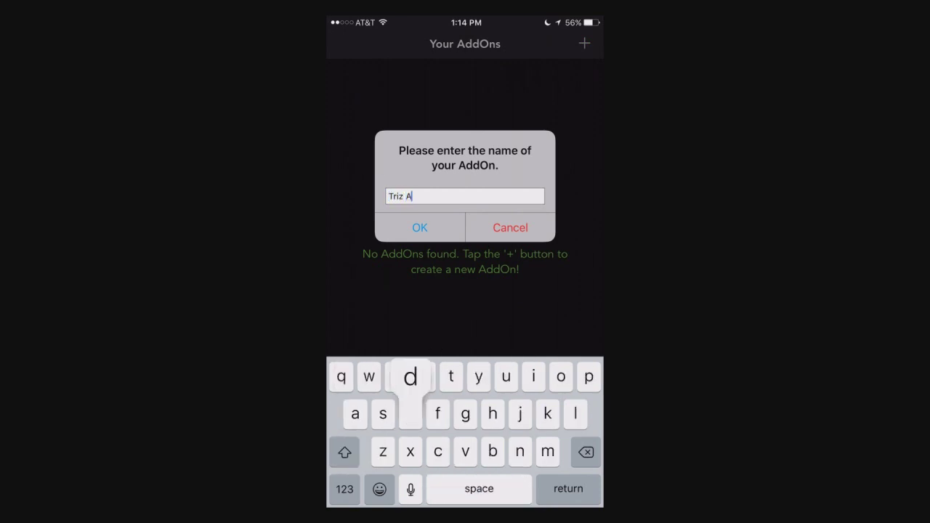
pyautogui.write('ddon')
pyautogui.click(420, 227)
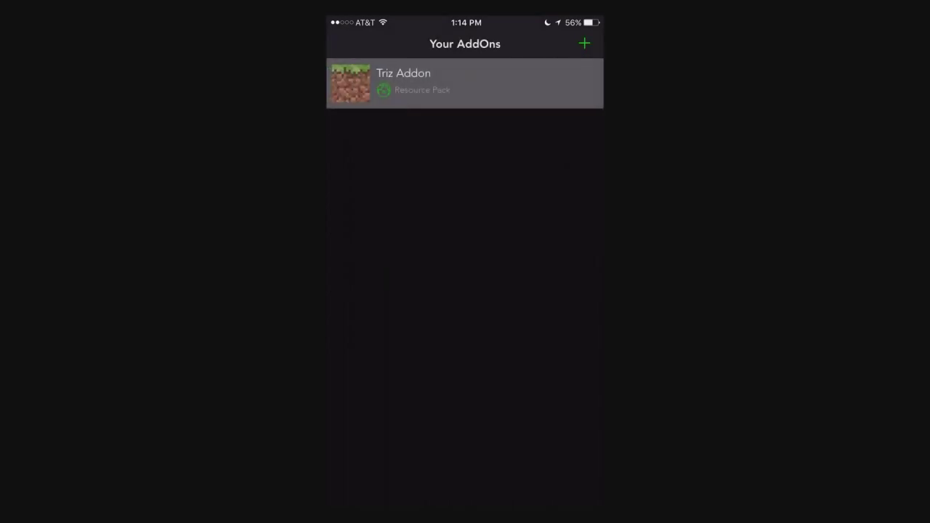
pyautogui.click(464, 83)
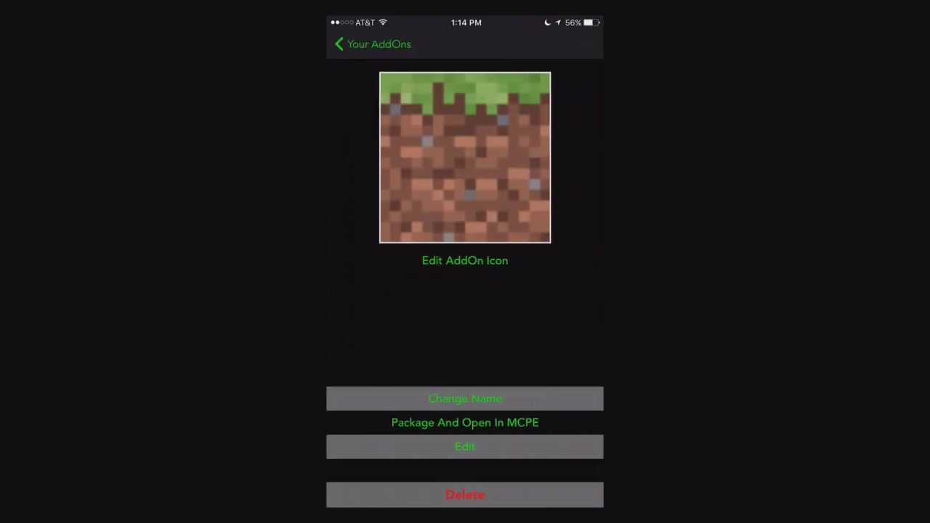
# Open the Triz Addon pack icon in the image editor
pyautogui.click(465, 261)
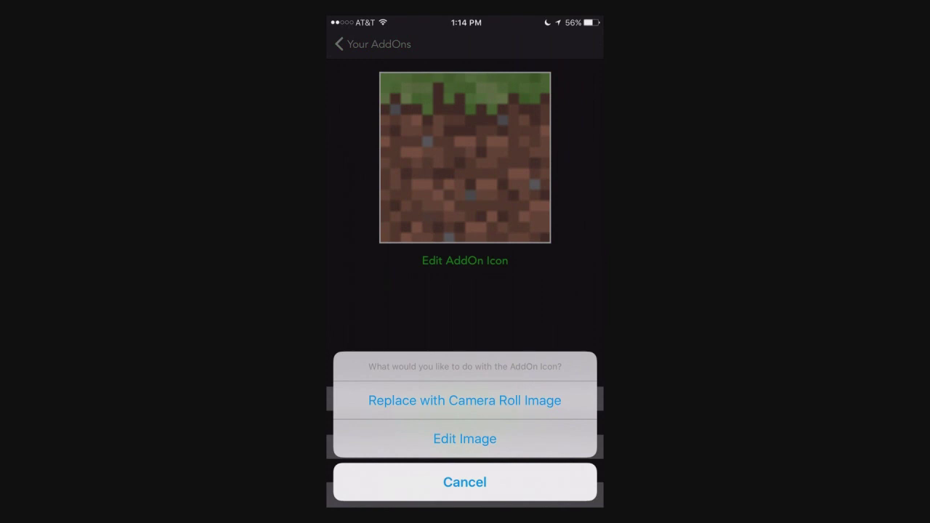
pyautogui.click(465, 439)
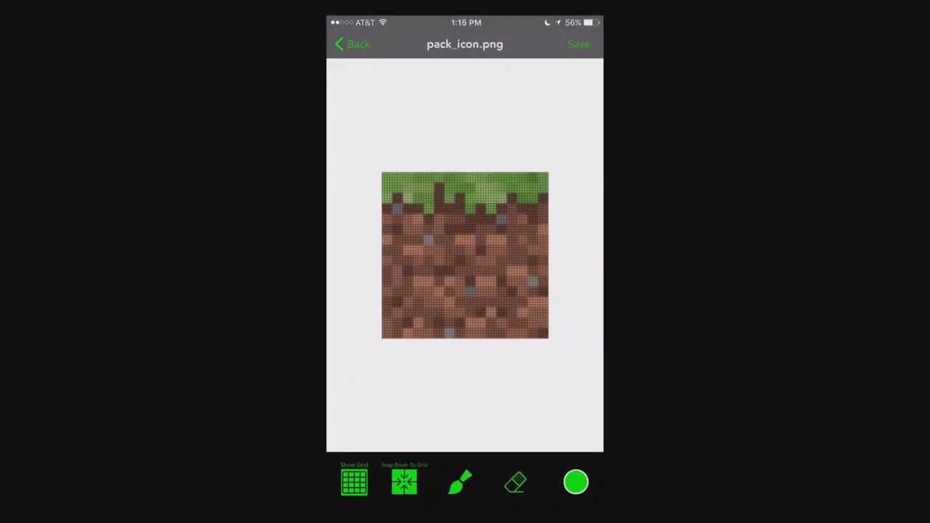
pyautogui.scroll(2, 465, 255)
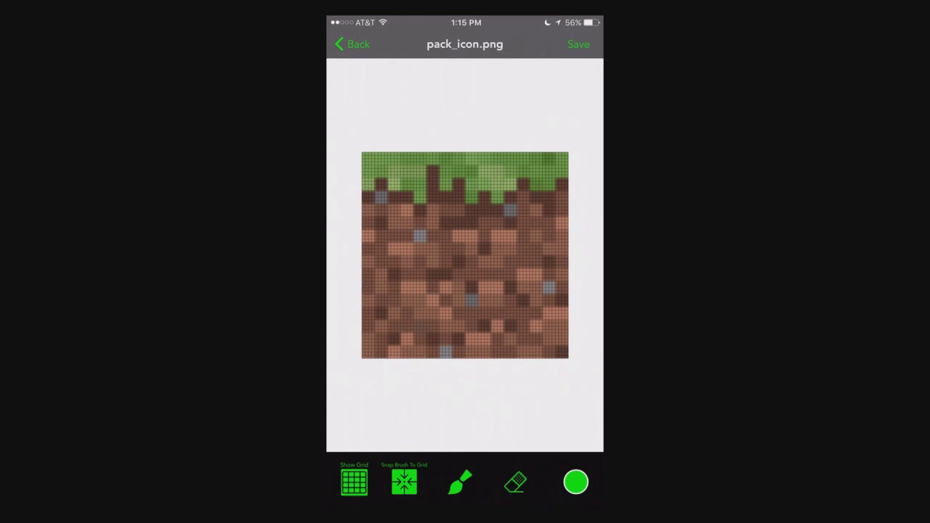
pyautogui.scroll(-2, 464, 255)
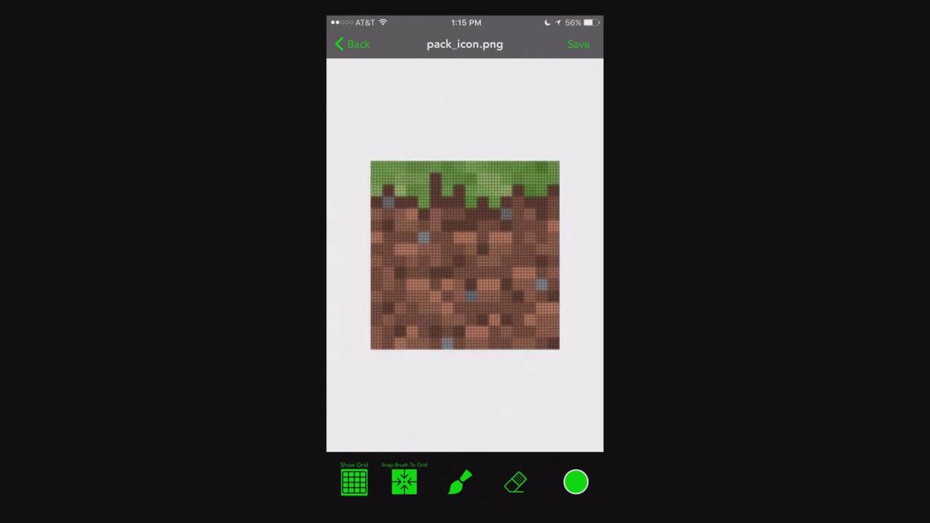
# Paint the pack icon with a red brush
pyautogui.click(459, 482)
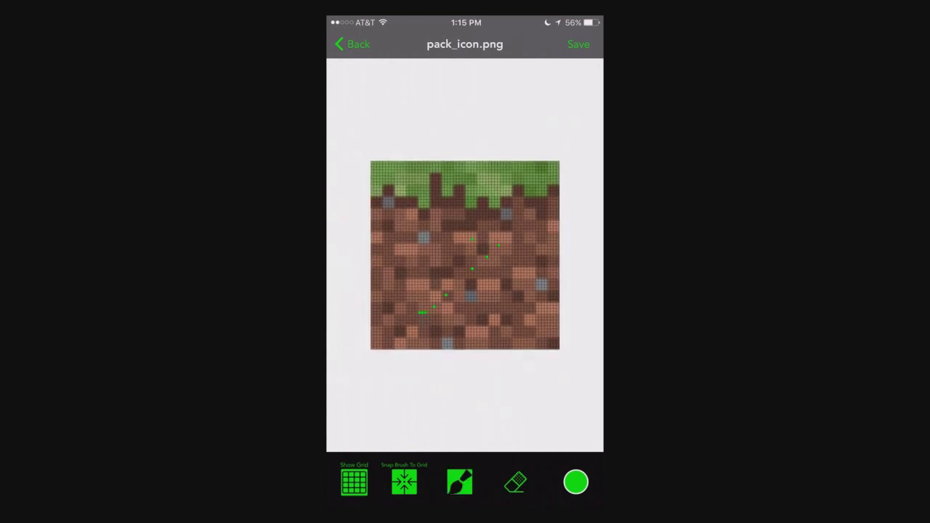
pyautogui.click(576, 482)
pyautogui.click(483, 340)
pyautogui.moveTo(484, 340)
pyautogui.mouseDown()
pyautogui.moveTo(494, 341)
pyautogui.moveTo(476, 346)
pyautogui.mouseUp()
pyautogui.click(465, 495)
pyautogui.click(354, 481)
pyautogui.click(354, 482)
pyautogui.click(460, 482)
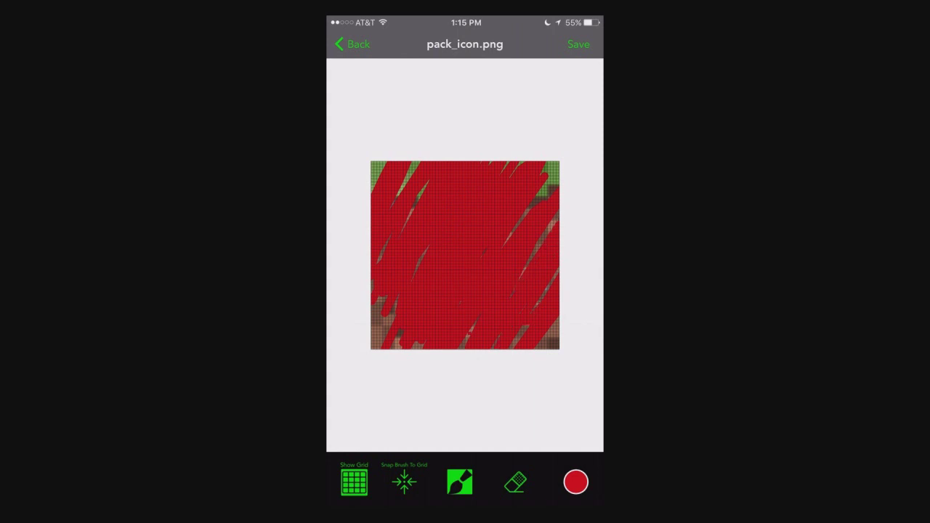
# Draw a thick blue-grey letter T on the icon and save it
pyautogui.click(576, 481)
pyautogui.click(472, 191)
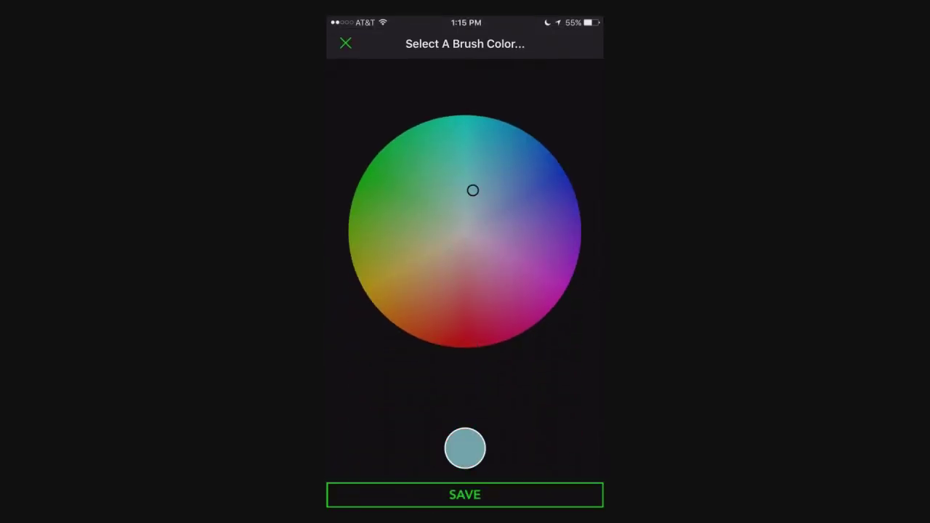
pyautogui.click(465, 495)
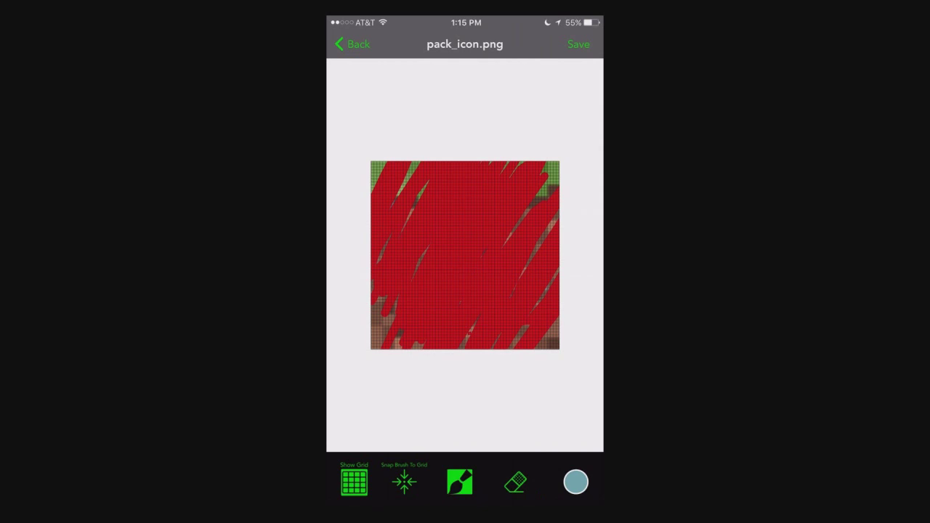
pyautogui.moveTo(469, 197); pyautogui.dragTo(477, 320)
pyautogui.moveTo(430, 198); pyautogui.dragTo(546, 186)
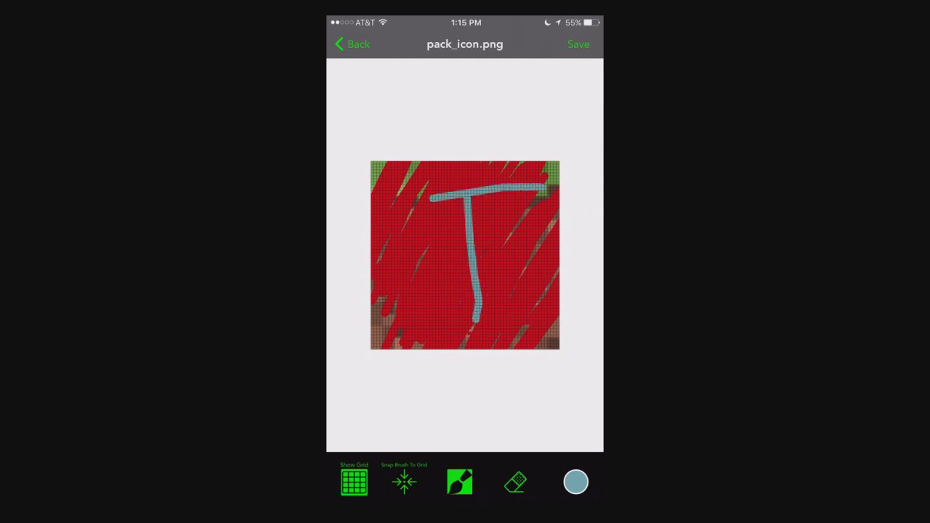
pyautogui.moveTo(411, 196)
pyautogui.mouseDown()
pyautogui.moveTo(535, 187)
pyautogui.moveTo(440, 204)
pyautogui.moveTo(526, 194)
pyautogui.mouseUp()
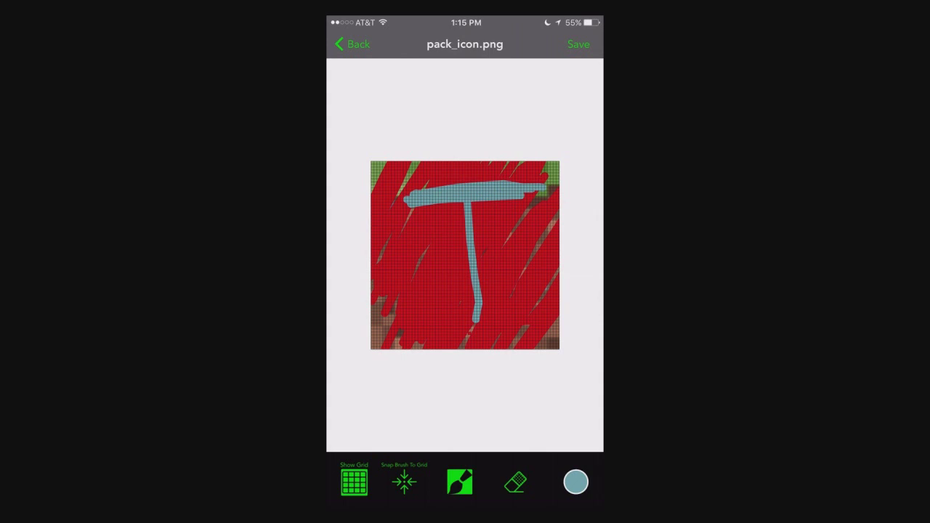
pyautogui.click(578, 44)
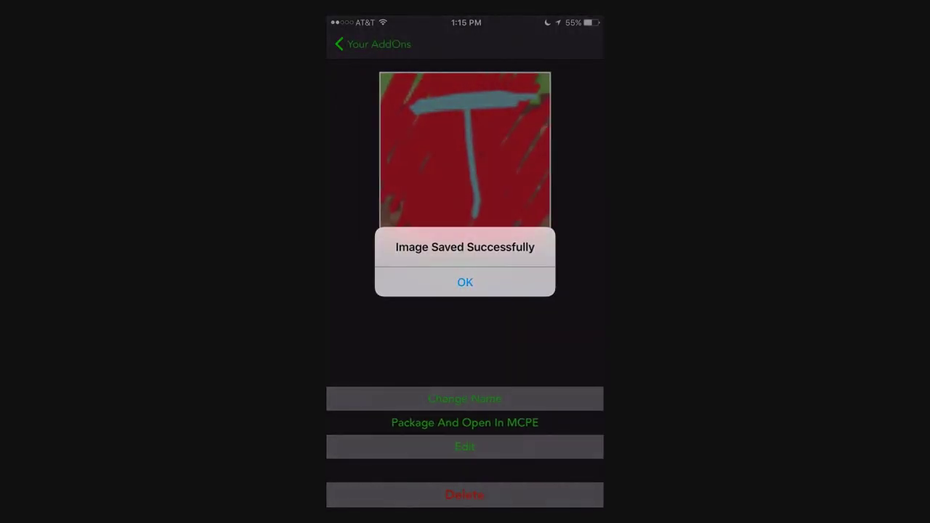
# Dismiss the Image Saved alert, browse the Triz Addon files and open the models folder
pyautogui.click(465, 280)
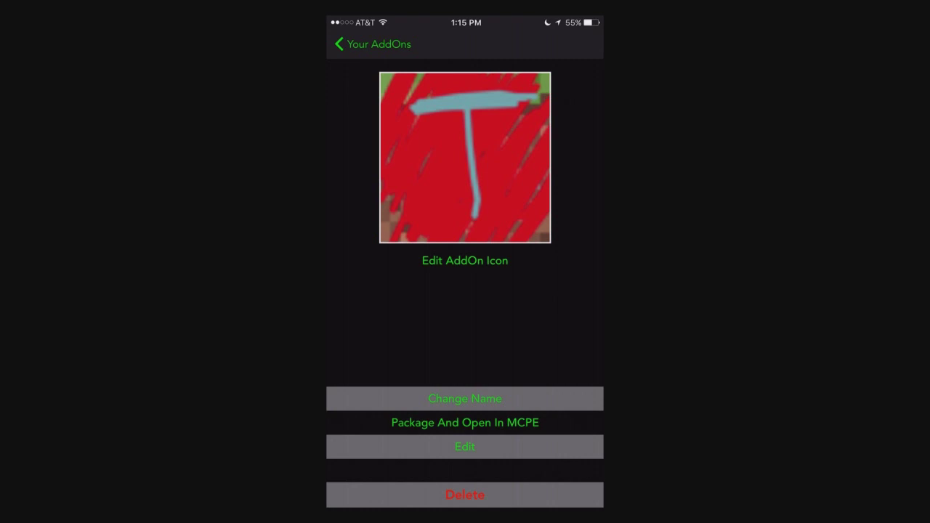
pyautogui.click(465, 446)
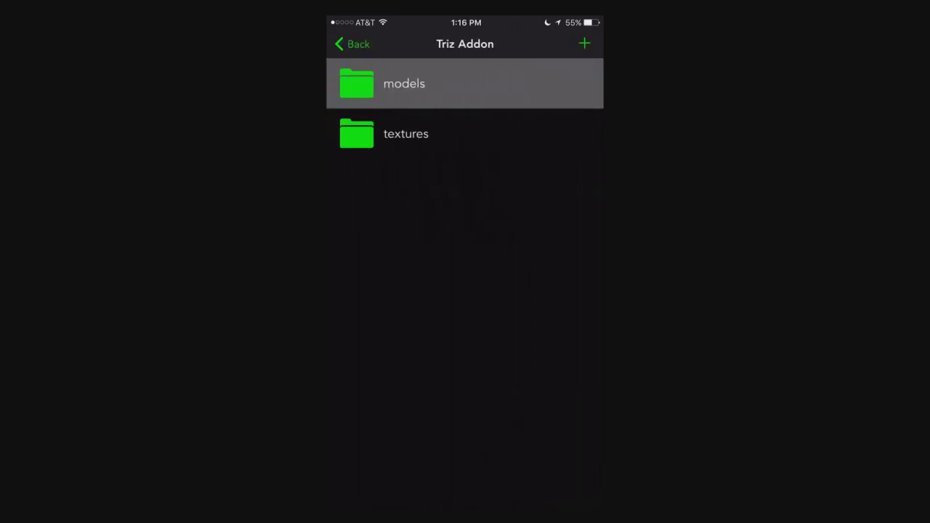
pyautogui.moveTo(465, 84); pyautogui.dragTo(464, 139)
pyautogui.moveTo(465, 84)
pyautogui.mouseDown()
pyautogui.moveTo(465, 111)
pyautogui.moveTo(465, 84)
pyautogui.mouseUp()
pyautogui.click(404, 84)
pyautogui.click(412, 84)
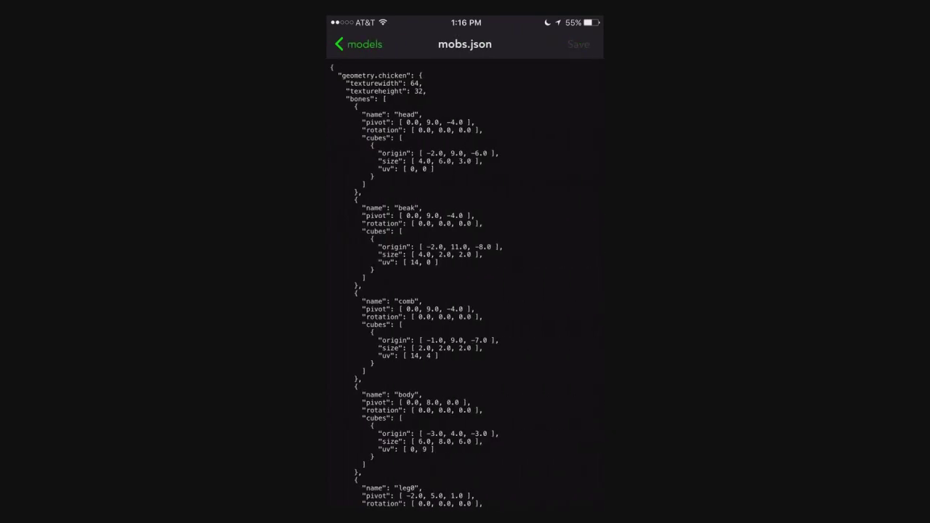
pyautogui.scroll(-8, 465, 290)
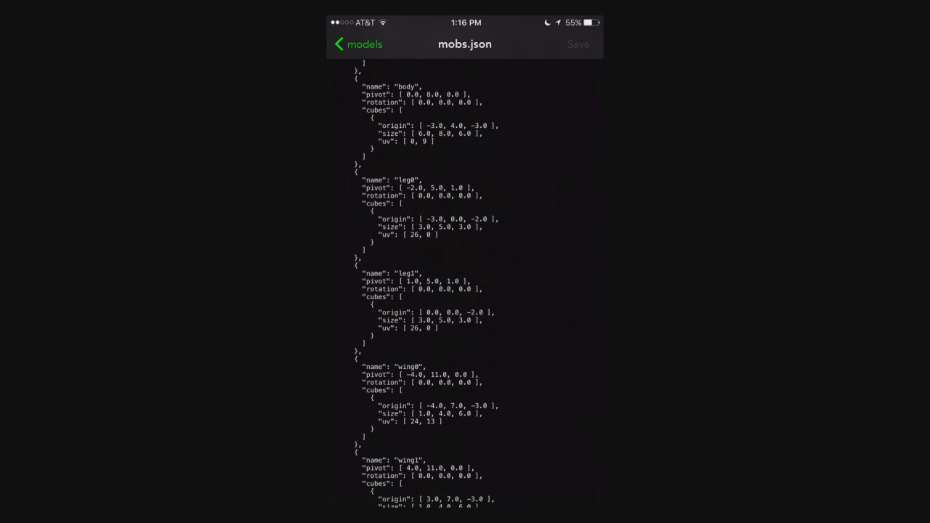
pyautogui.scroll(-3, 465, 291)
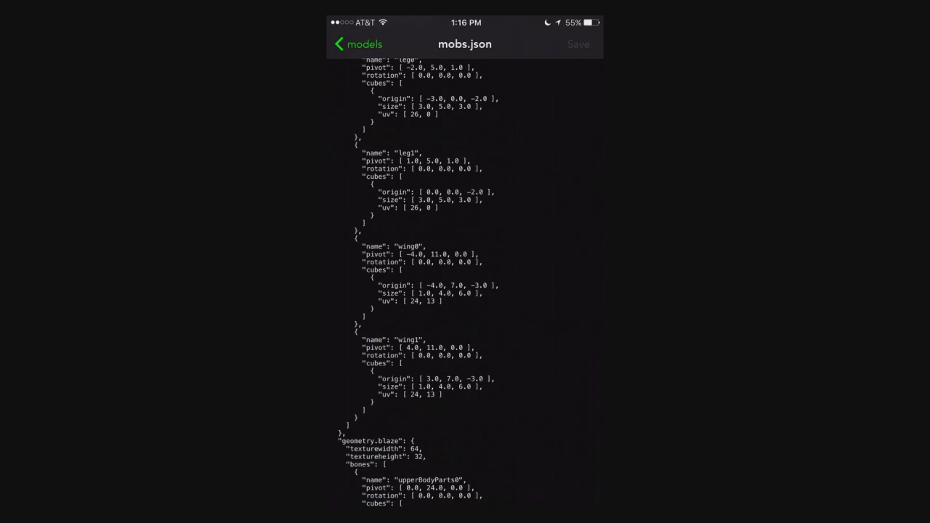
pyautogui.scroll(-5, 465, 291)
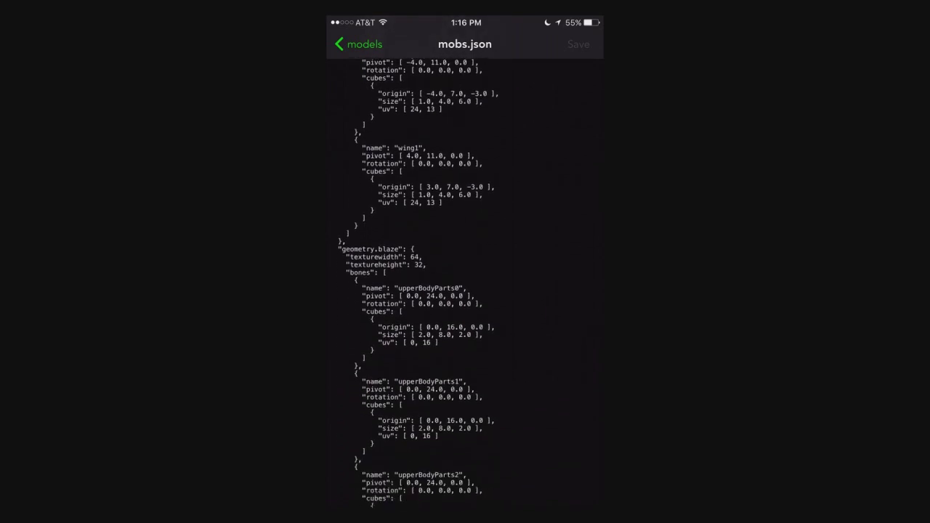
pyautogui.scroll(-6, 465, 291)
pyautogui.scroll(-5, 465, 291)
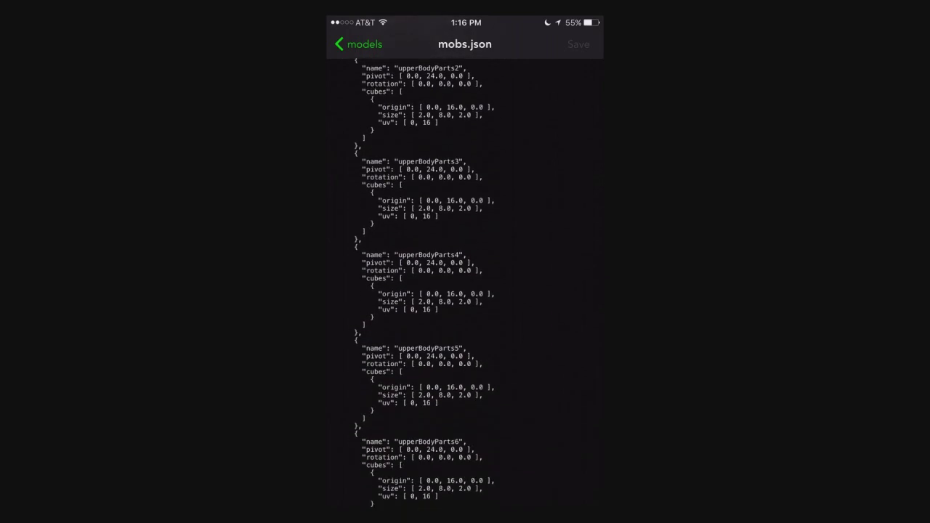
pyautogui.scroll(-3, 465, 290)
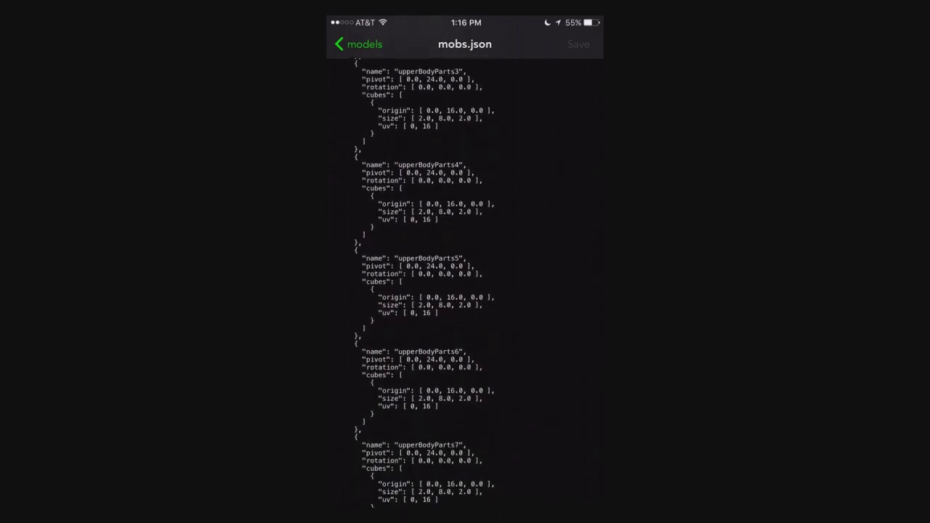
pyautogui.click(358, 43)
# Go to the models > armor folder and open diamond_1.png in the image editor
pyautogui.click(360, 44)
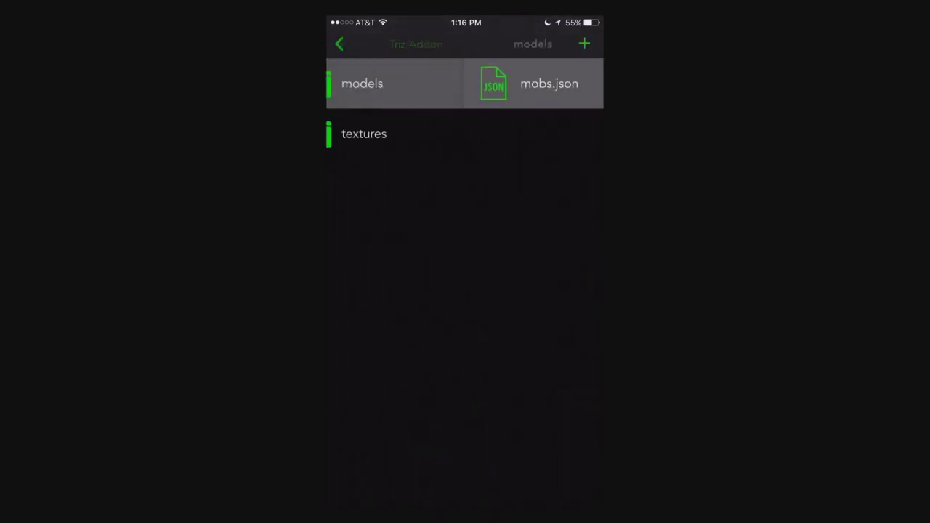
pyautogui.click(405, 134)
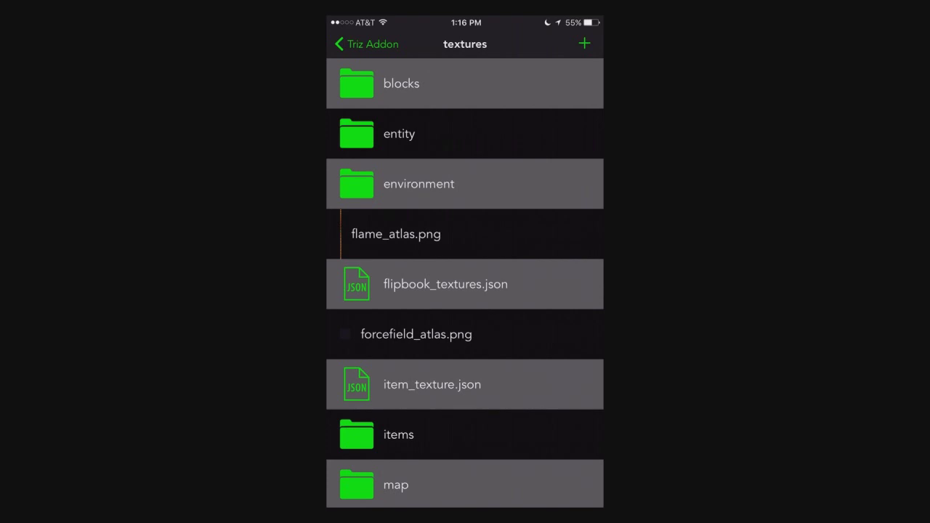
pyautogui.scroll(-5, 464, 291)
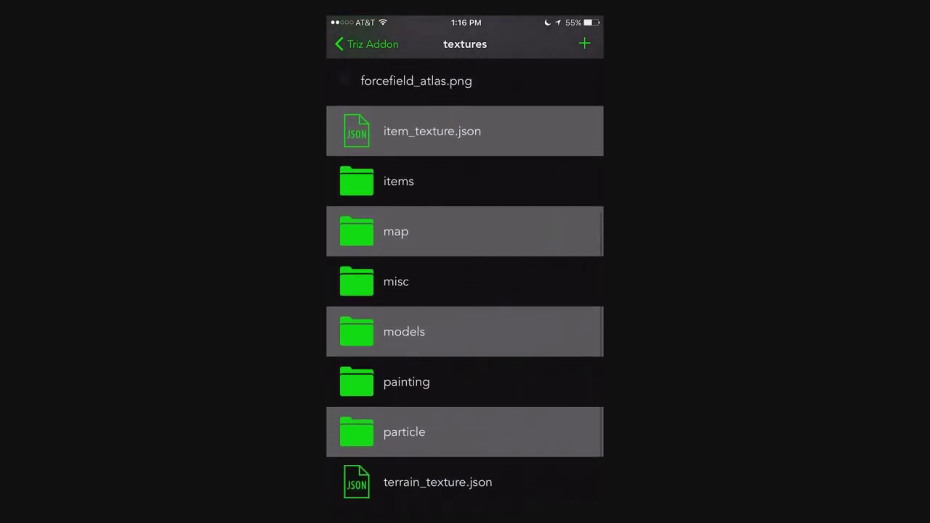
pyautogui.click(404, 332)
pyautogui.click(399, 83)
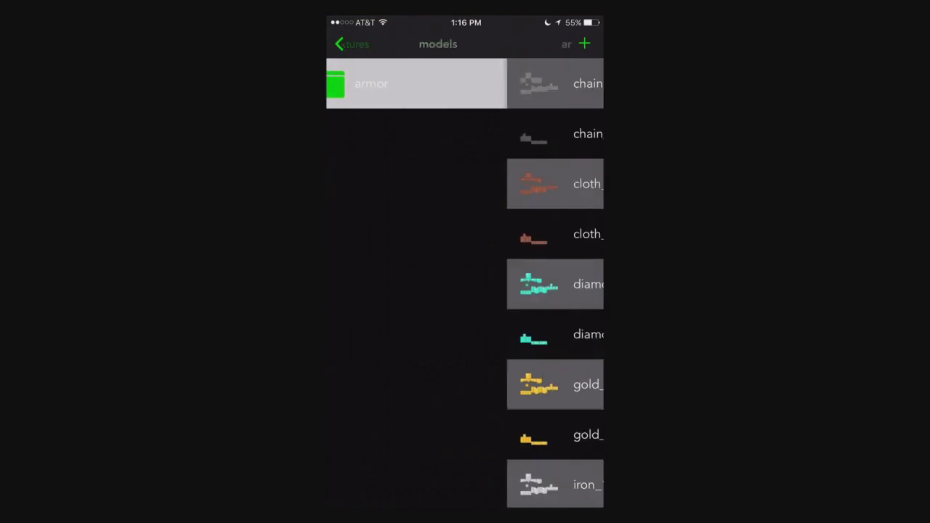
pyautogui.scroll(-3, 465, 290)
pyautogui.scroll(2, 465, 290)
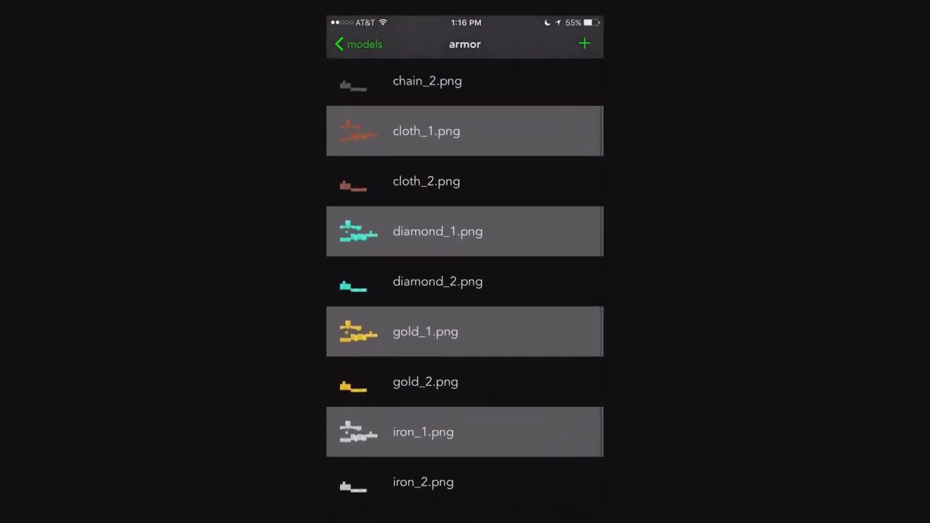
pyautogui.click(438, 284)
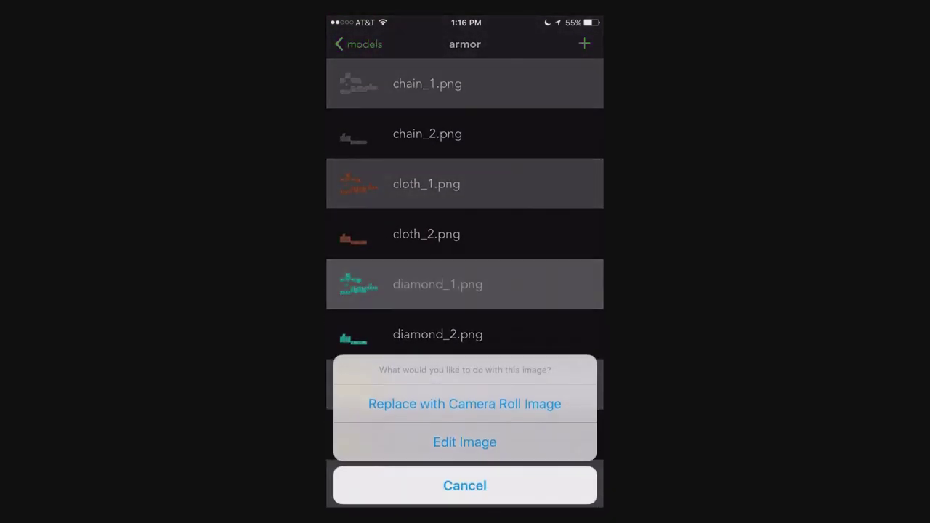
pyautogui.click(465, 438)
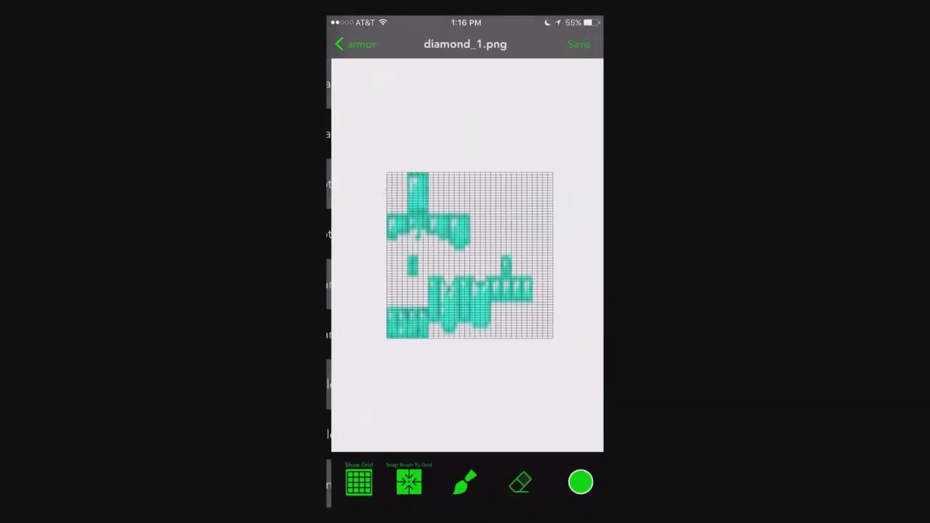
# Paint a green mark on diamond_1.png, switch the brush to pink, and save the texture
pyautogui.scroll(3, 465, 254)
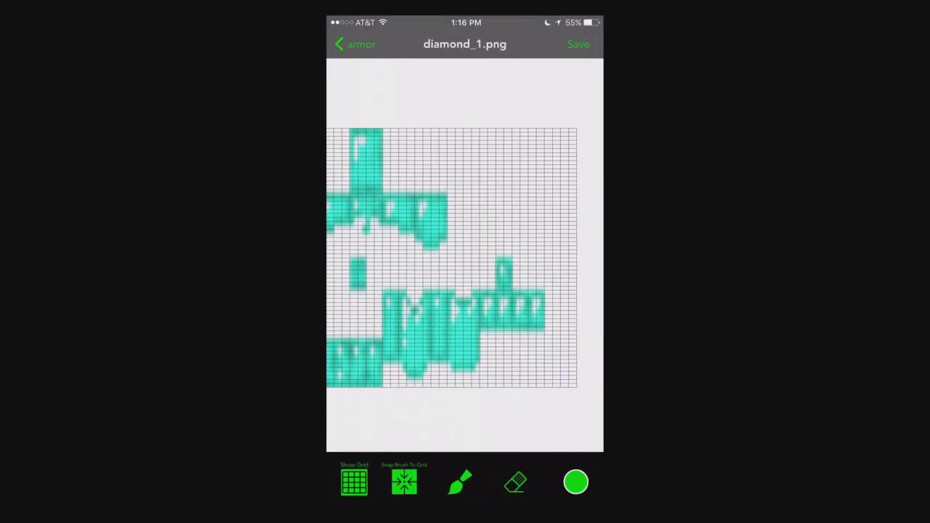
pyautogui.scroll(-2, 465, 254)
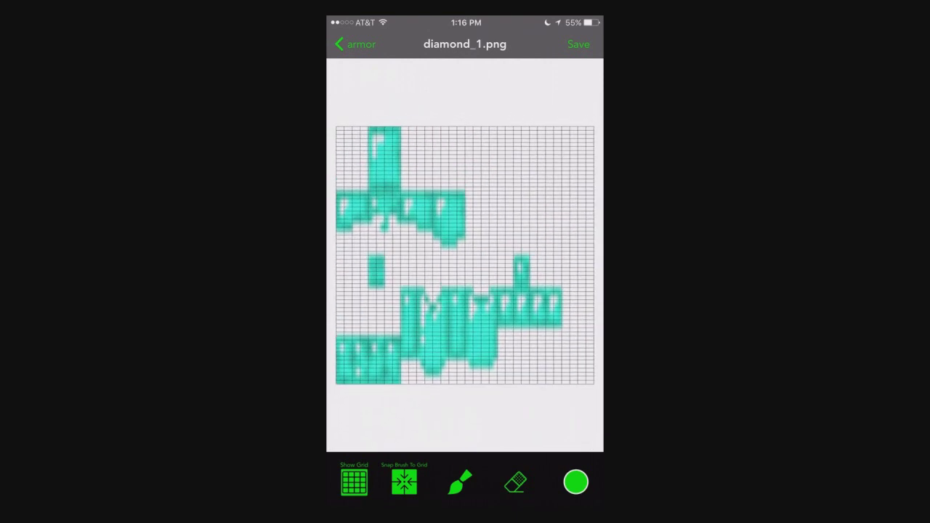
pyautogui.click(460, 481)
pyautogui.click(444, 306)
pyautogui.moveTo(443, 348)
pyautogui.mouseDown()
pyautogui.moveTo(477, 322)
pyautogui.moveTo(436, 343)
pyautogui.moveTo(457, 314)
pyautogui.moveTo(428, 349)
pyautogui.mouseUp()
pyautogui.moveTo(466, 309); pyautogui.dragTo(473, 311)
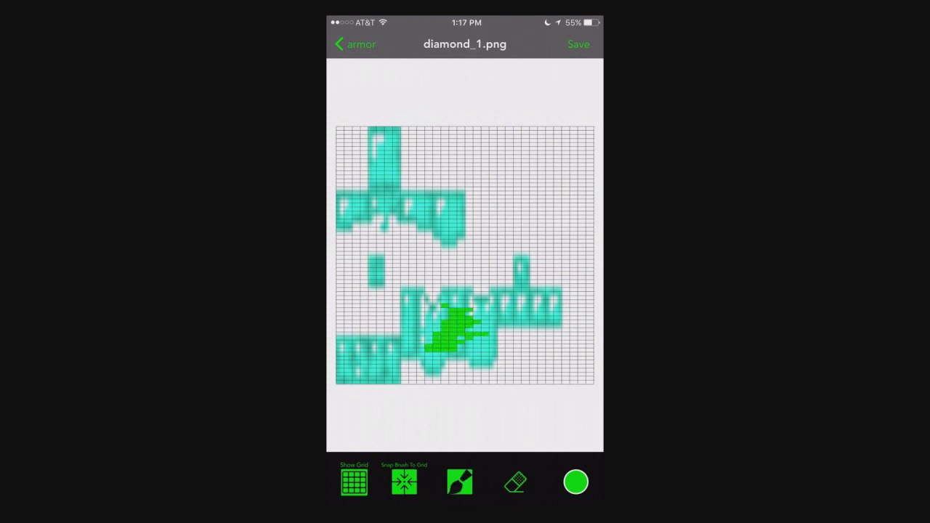
pyautogui.click(575, 482)
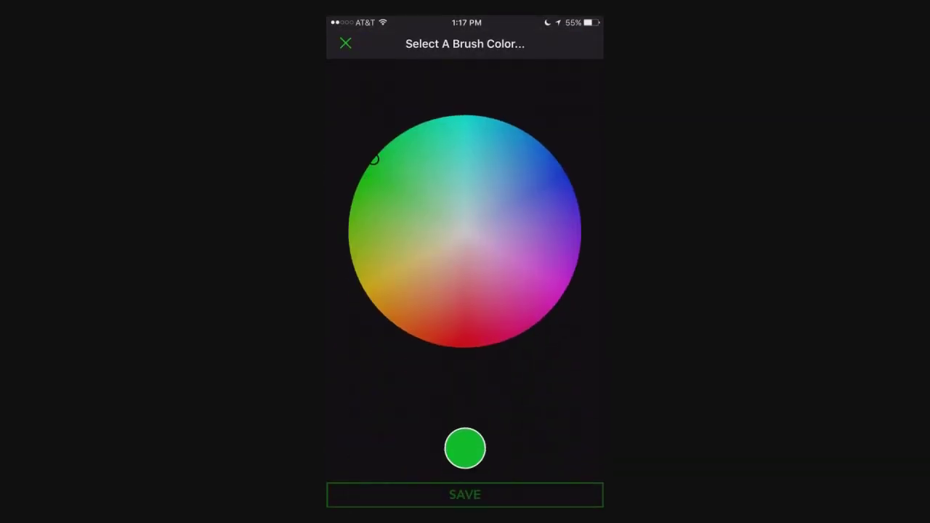
pyautogui.click(491, 250)
pyautogui.click(465, 494)
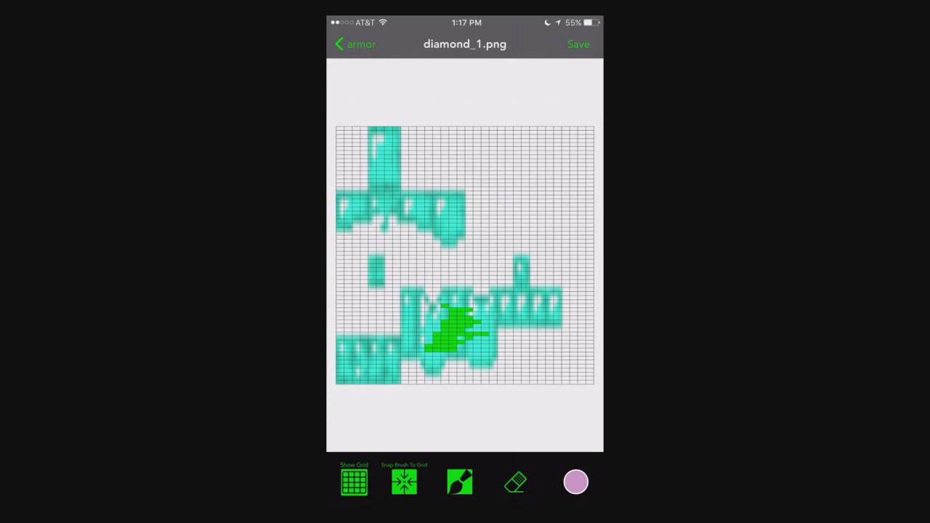
pyautogui.click(578, 45)
pyautogui.click(465, 281)
# Back out of the armor folder to the textures folder without creating anything
pyautogui.scroll(-1, 465, 290)
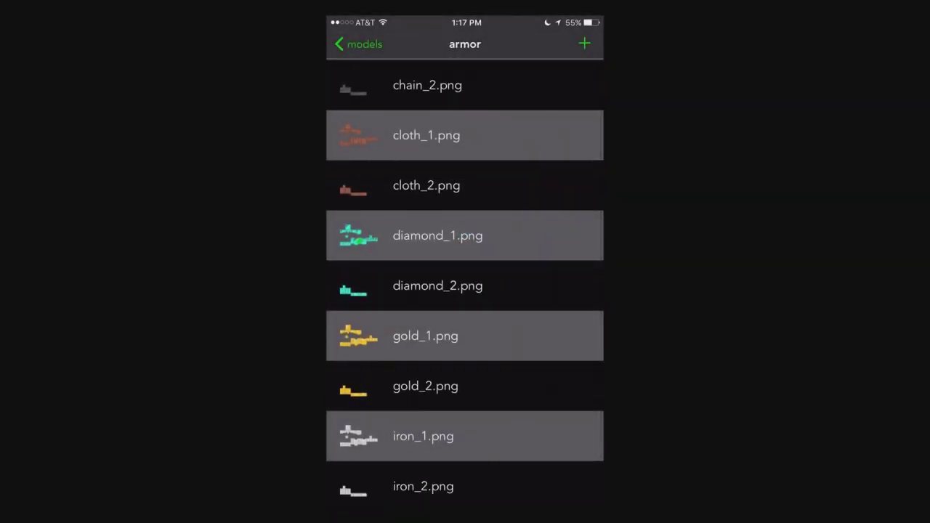
pyautogui.scroll(3, 464, 291)
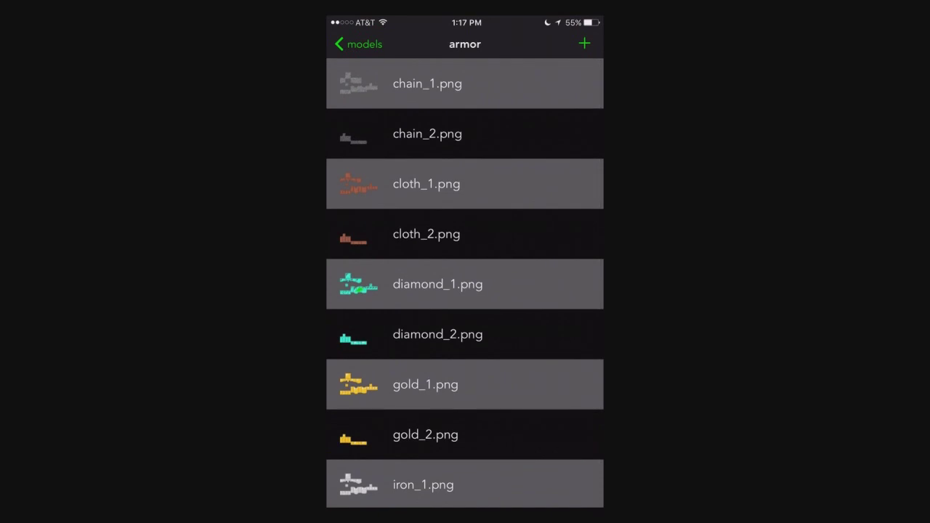
pyautogui.click(584, 44)
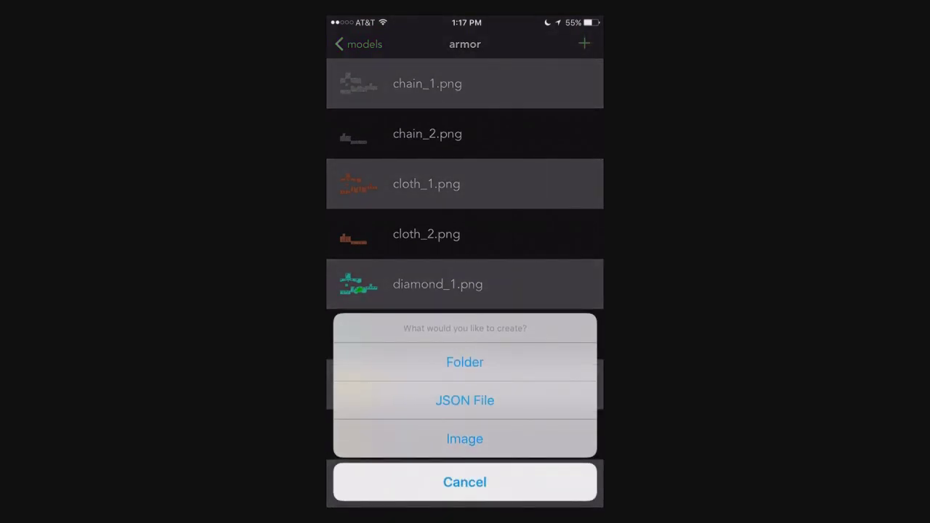
pyautogui.click(465, 482)
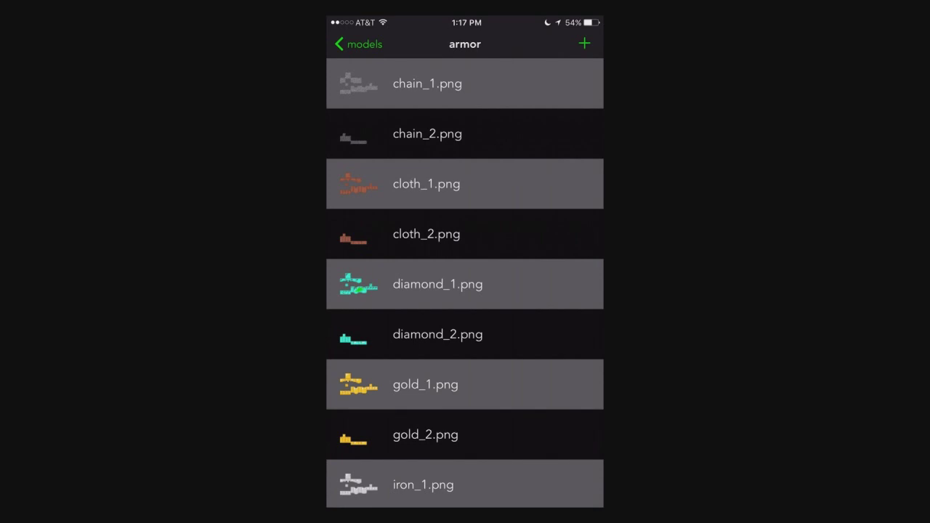
pyautogui.scroll(-1, 465, 291)
pyautogui.click(358, 43)
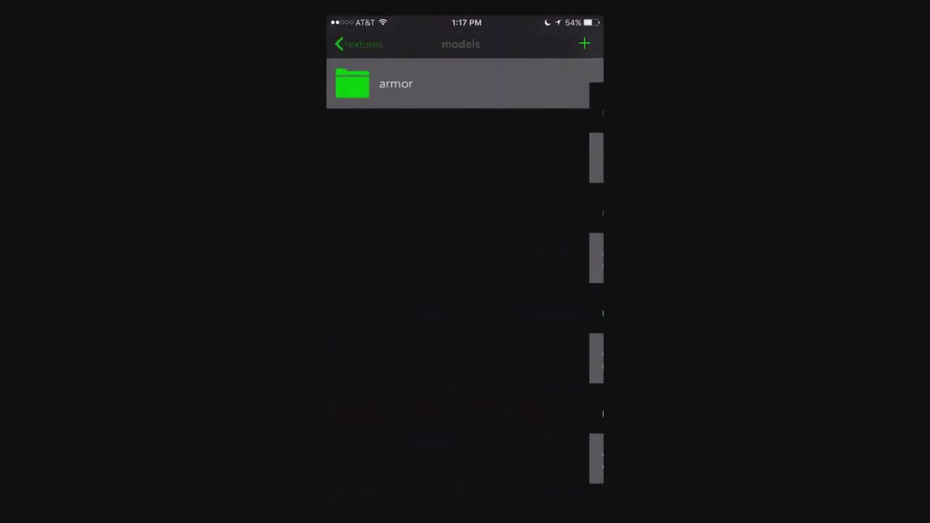
pyautogui.click(358, 43)
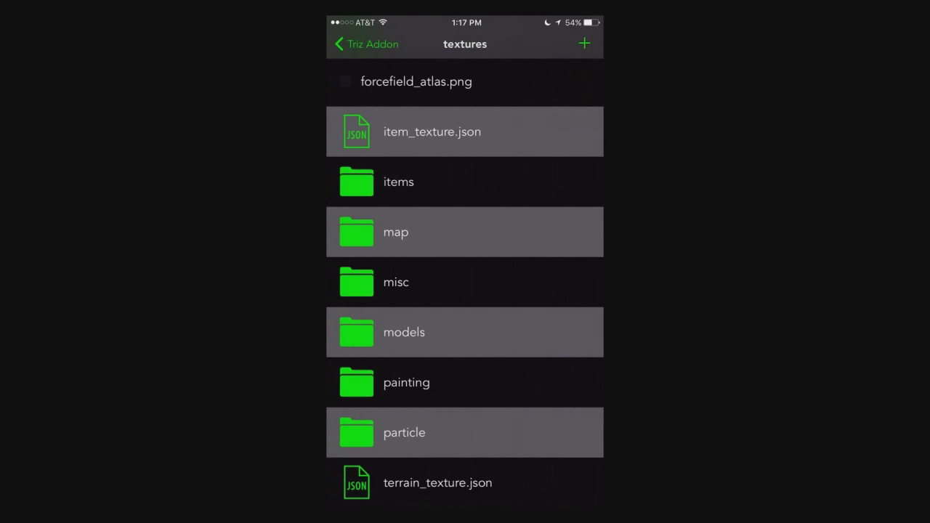
pyautogui.scroll(5, 464, 291)
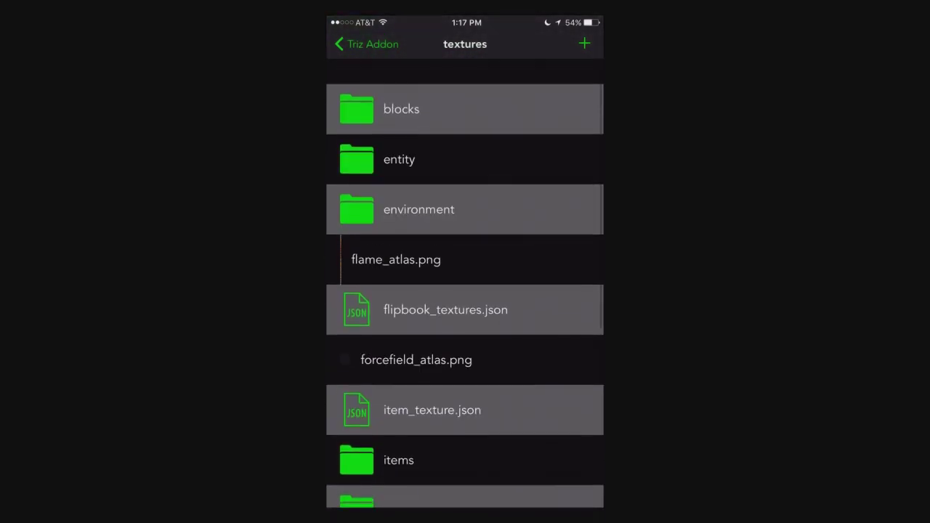
# Replace the blocks texture bed_head_top.png with a cropped photo from the Selfies album
pyautogui.click(401, 83)
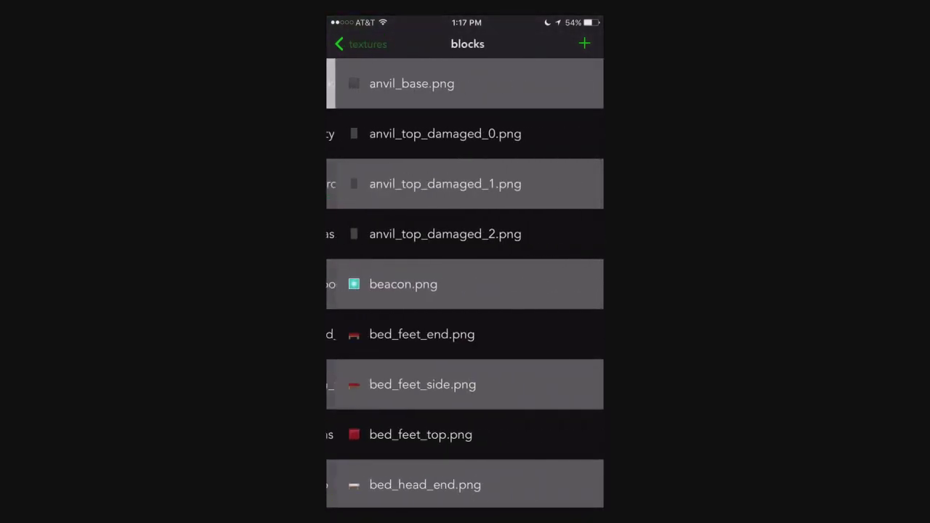
pyautogui.scroll(-5, 465, 291)
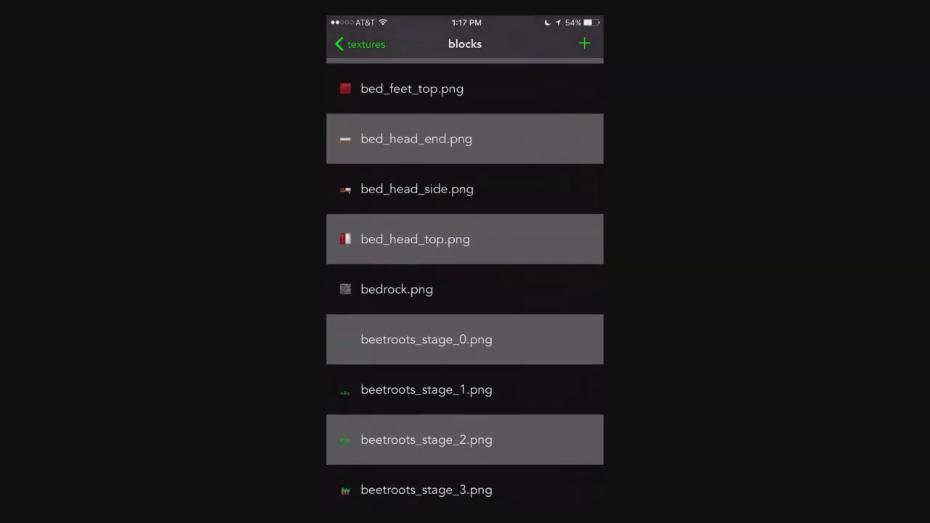
pyautogui.scroll(-3, 465, 291)
pyautogui.scroll(2, 465, 290)
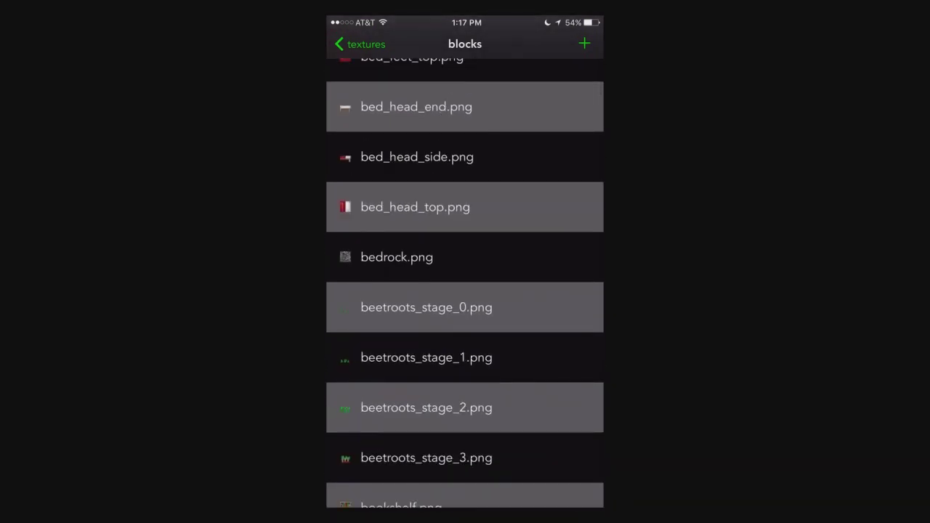
pyautogui.click(427, 307)
pyautogui.click(464, 453)
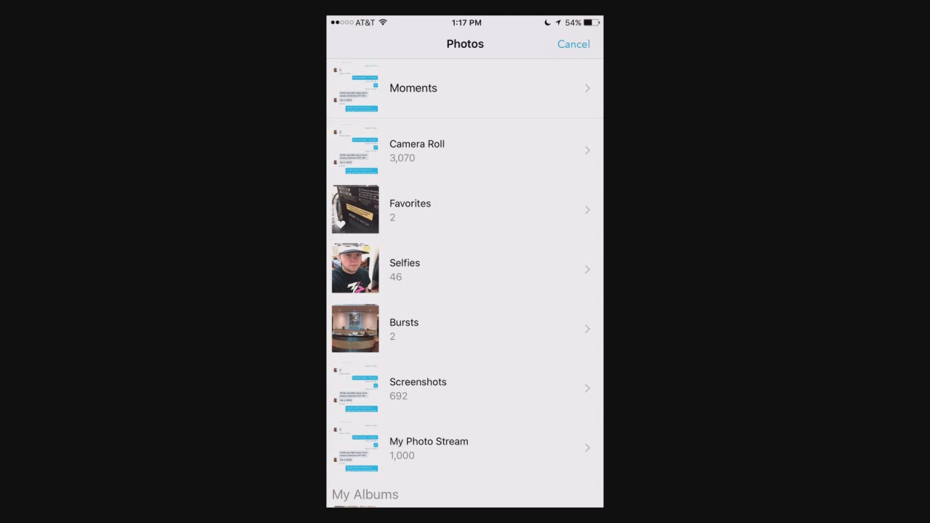
pyautogui.click(407, 269)
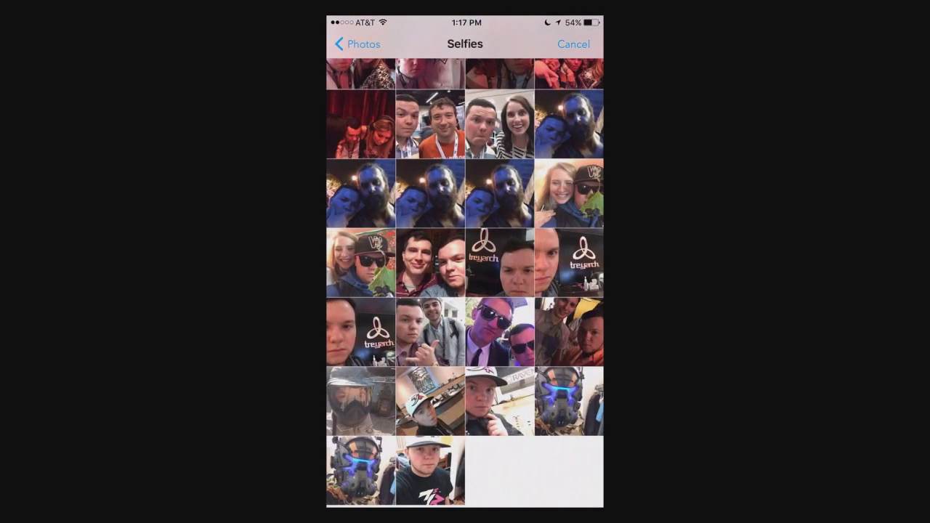
pyautogui.click(407, 467)
pyautogui.moveTo(465, 262); pyautogui.dragTo(465, 308)
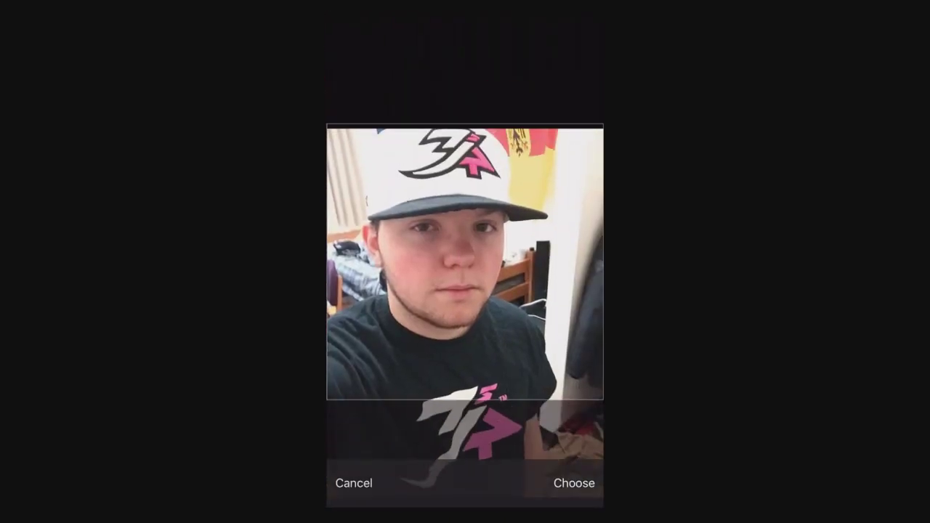
pyautogui.scroll(5, 465, 261)
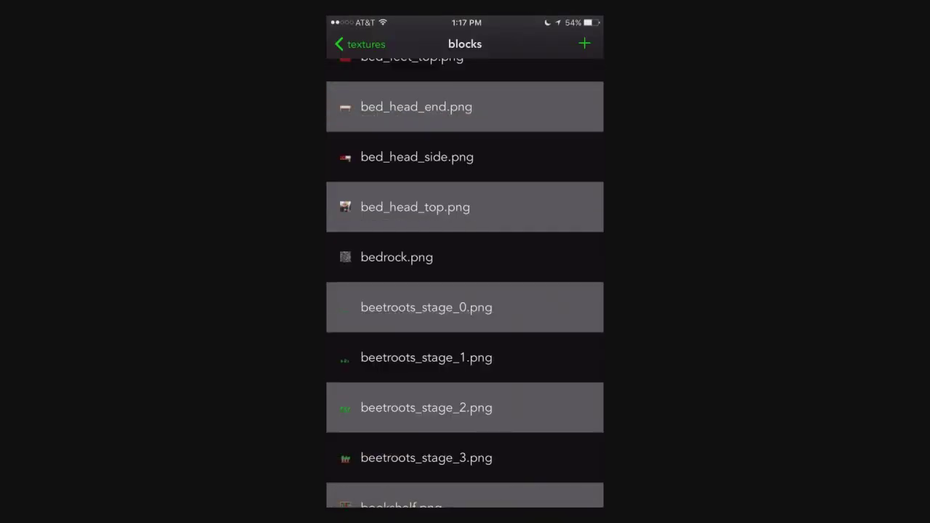
# Check bed_head_top.png in the pixel editor, return to the blocks list, and leave Addon Creator
pyautogui.click(415, 207)
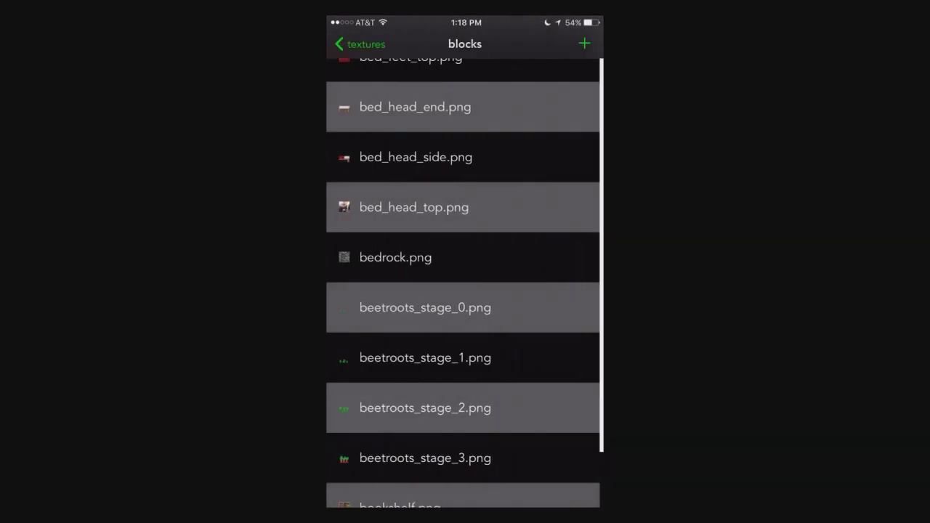
pyautogui.click(356, 44)
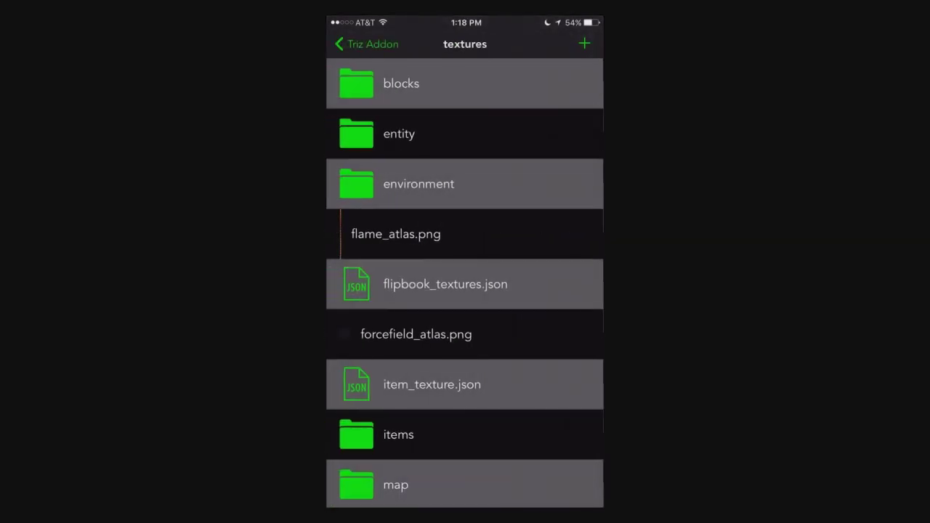
pyautogui.scroll(-10, 465, 291)
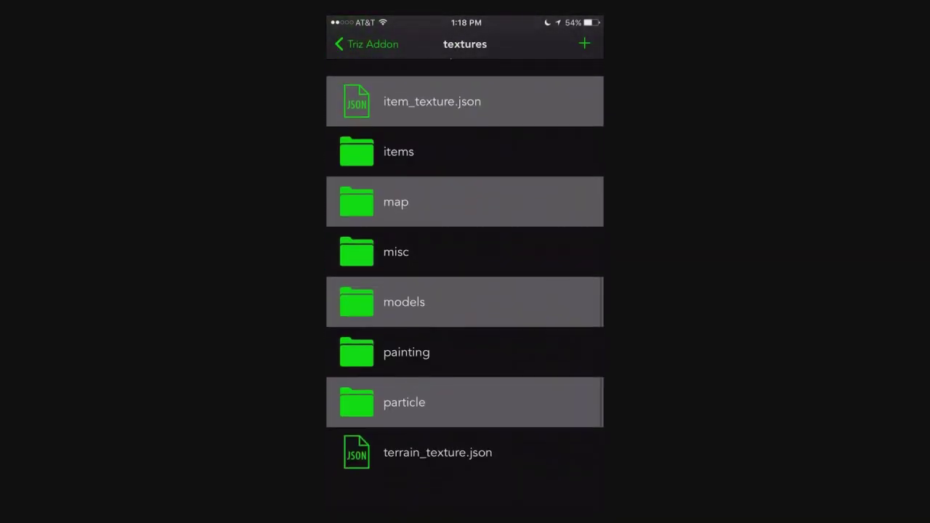
pyautogui.scroll(10, 465, 291)
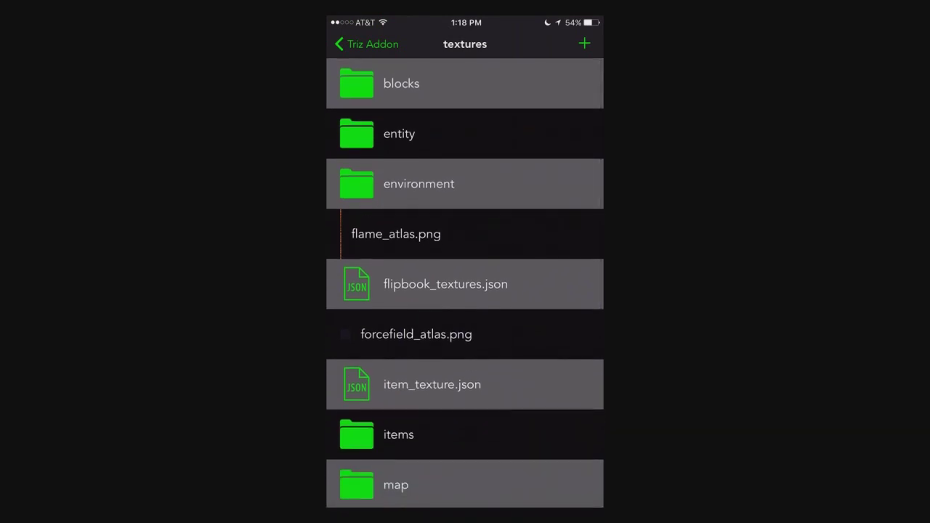
pyautogui.scroll(-5, 464, 290)
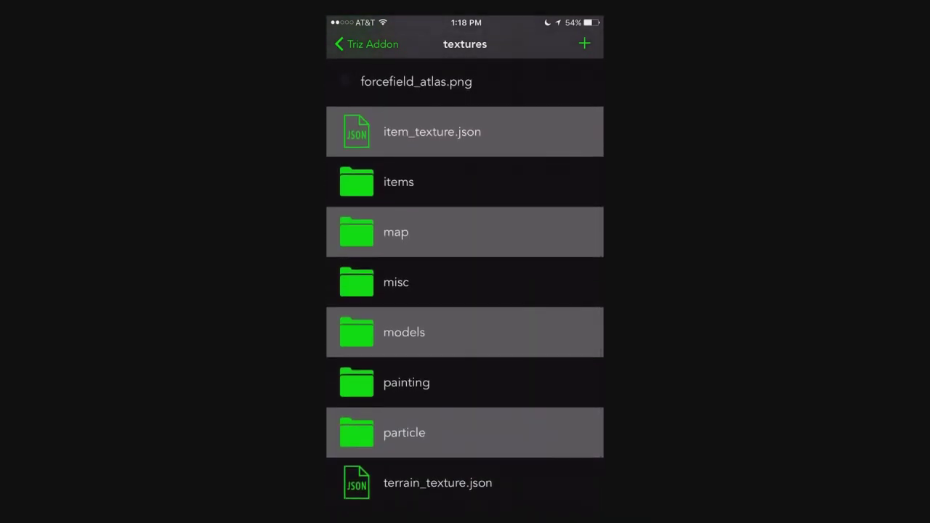
pyautogui.press('super')
# Search for 'star wars rogue one' in a new Safari tab
pyautogui.click(434, 474)
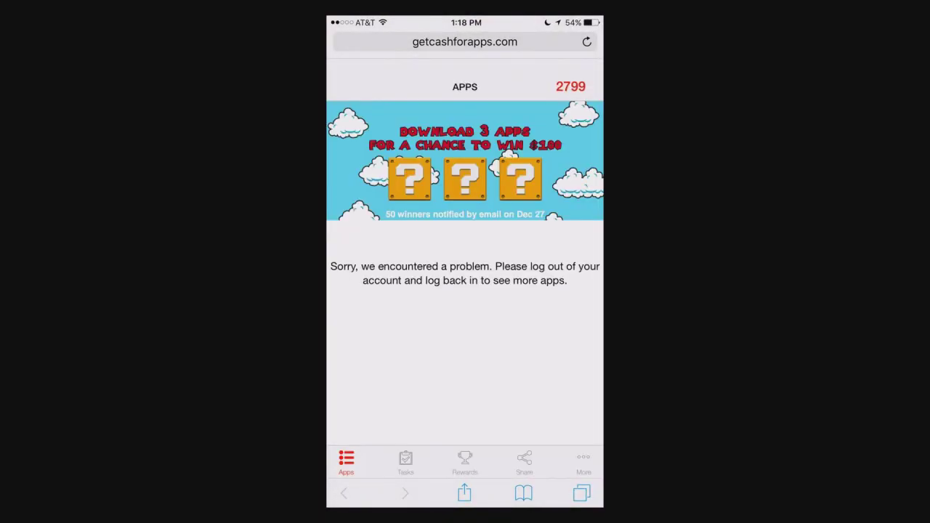
pyautogui.click(582, 493)
pyautogui.scroll(-5, 464, 291)
pyautogui.click(373, 379)
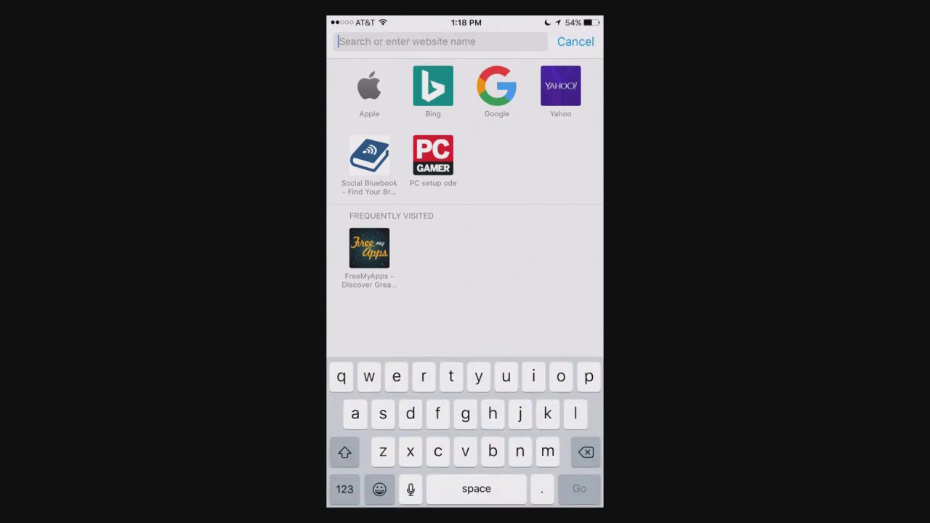
pyautogui.write('star')
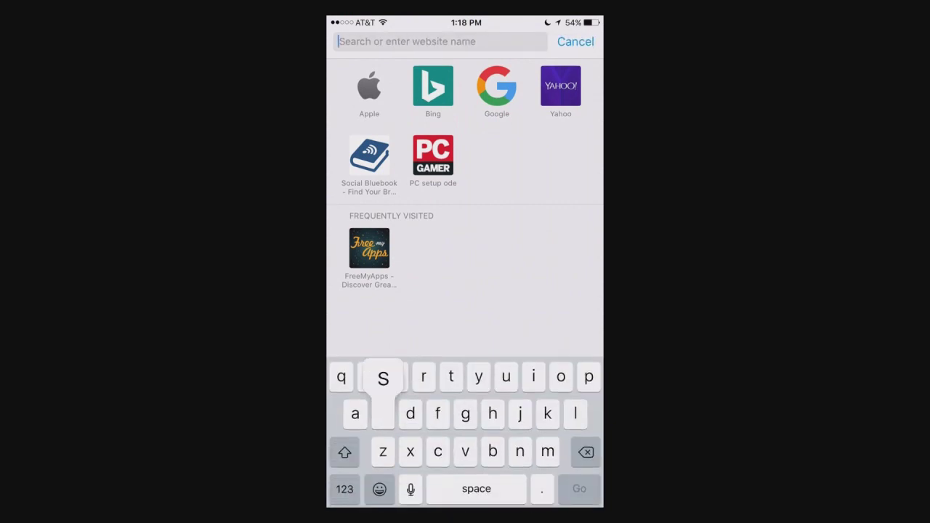
pyautogui.write(' was charg')
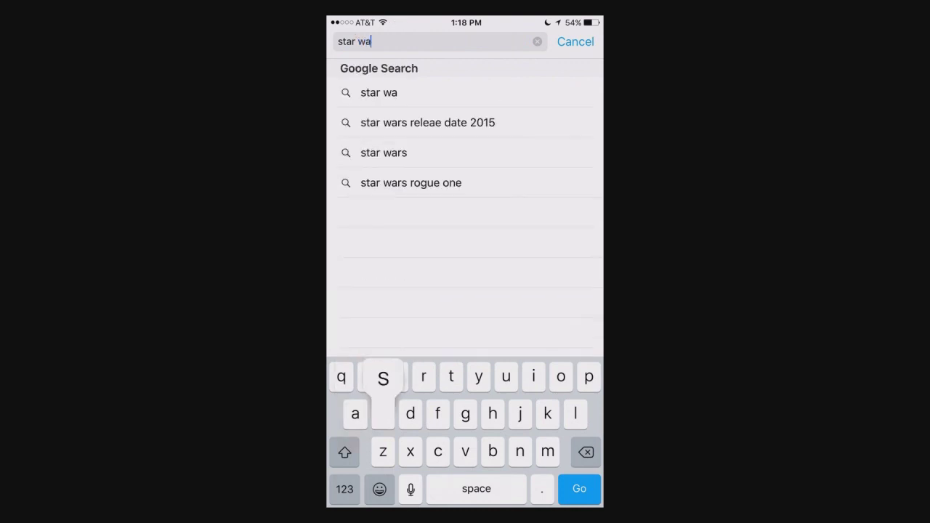
pyautogui.press('BackSpace')
pyautogui.press('BackSpace')
pyautogui.press('BackSpace')
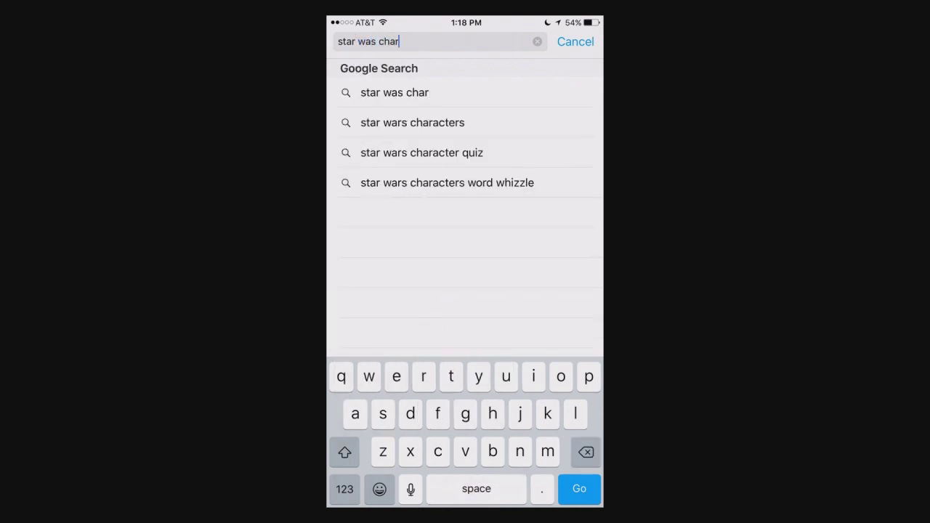
pyautogui.write('rouge one')
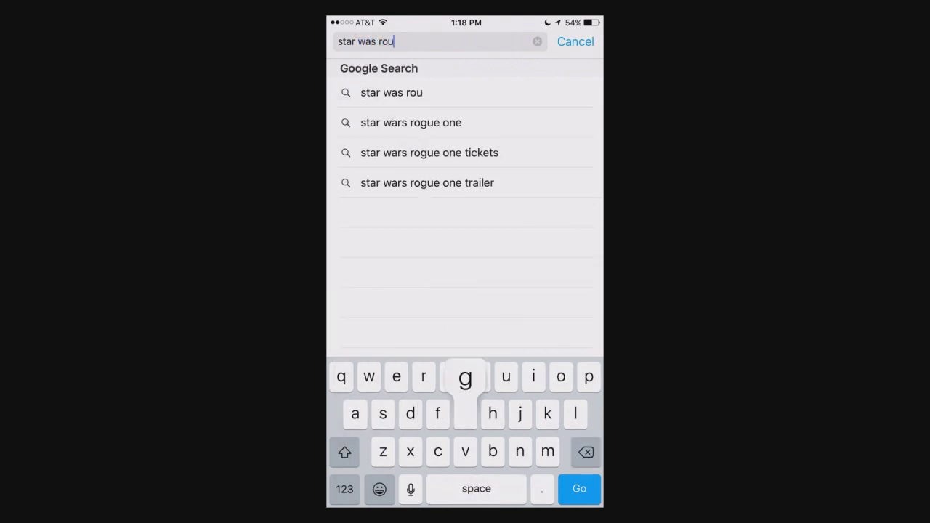
pyautogui.press('Return')
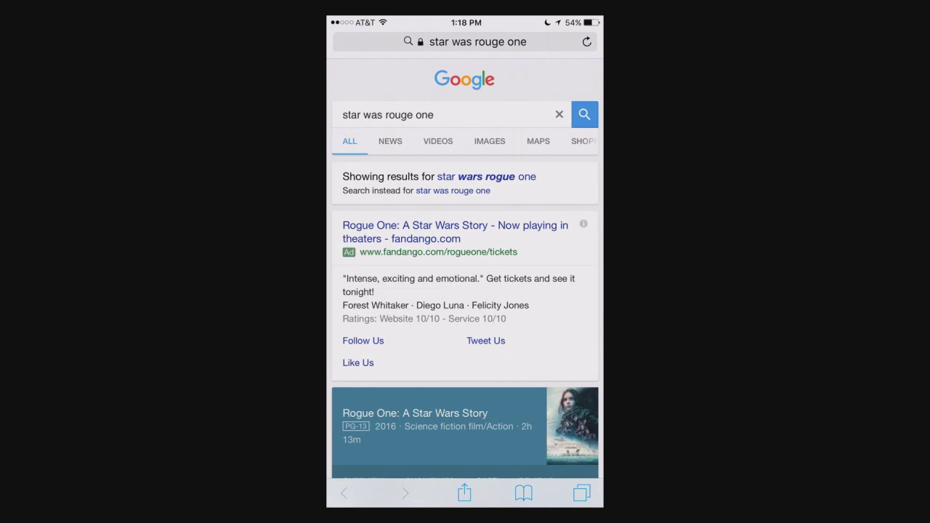
pyautogui.click(486, 177)
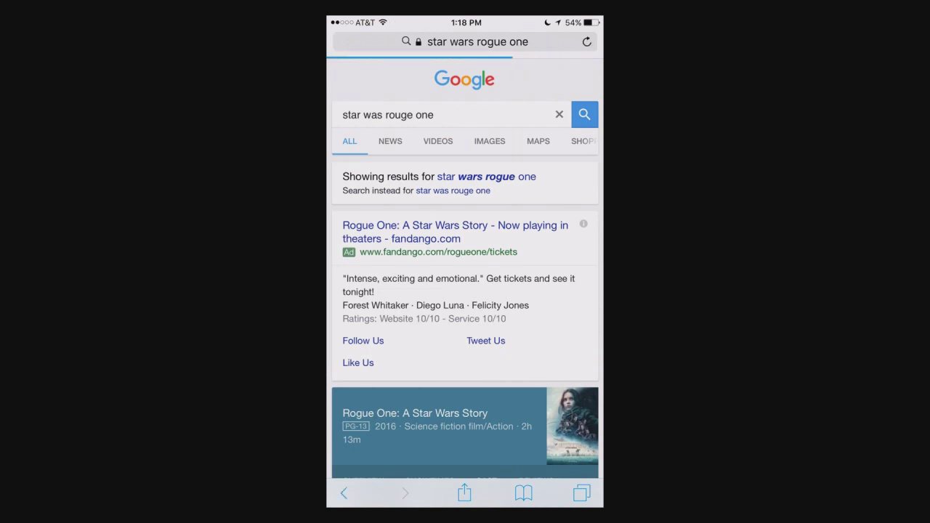
# Enlarge the stormtroopers-on-the-beach image and save it to the phone
pyautogui.scroll(-3, 465, 291)
pyautogui.scroll(-3, 465, 291)
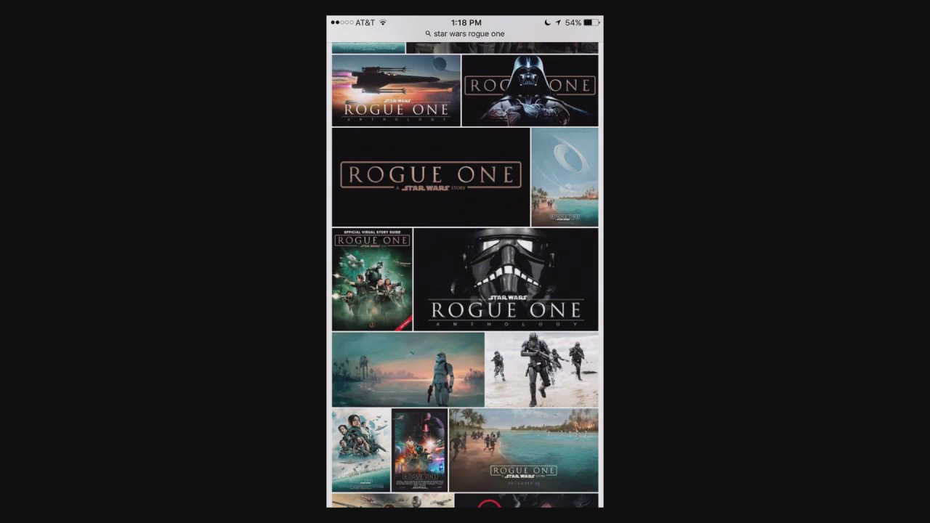
pyautogui.click(541, 369)
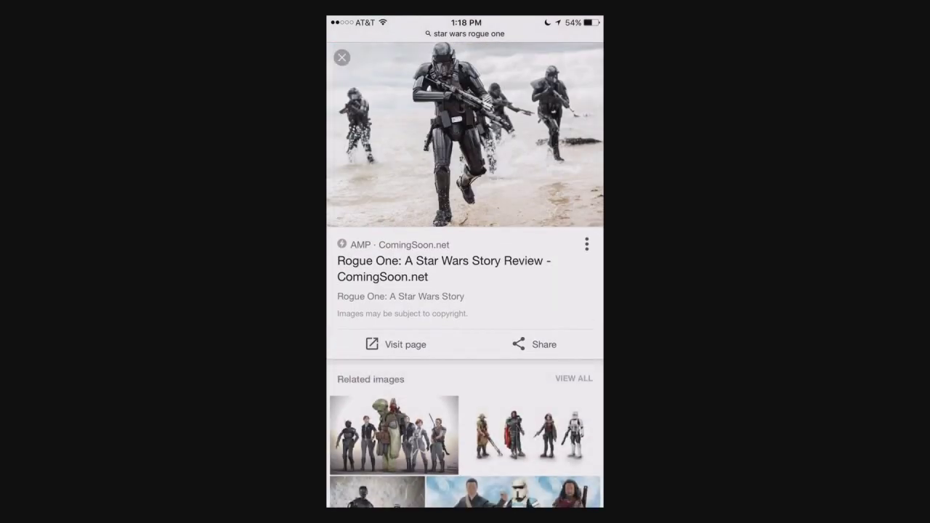
pyautogui.rightClick(465, 134)
pyautogui.click(465, 482)
pyautogui.rightClick(465, 134)
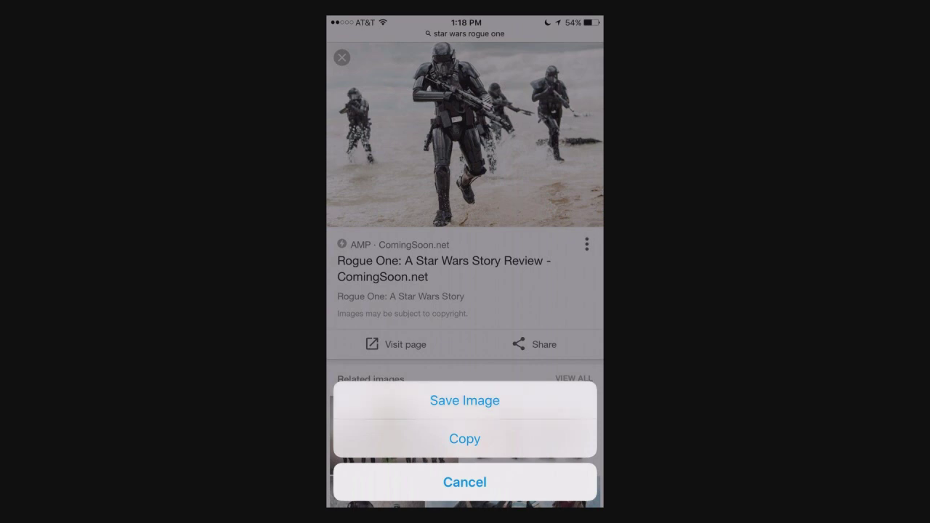
pyautogui.click(465, 400)
# Return to Addon Creator, open textures > map > map_background.png with the brush, then back out
pyautogui.press('super')
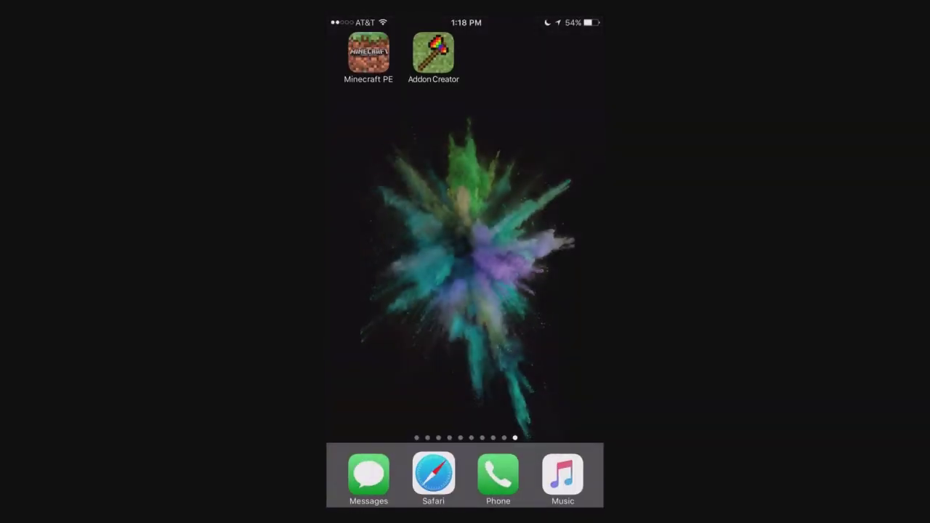
pyautogui.click(433, 59)
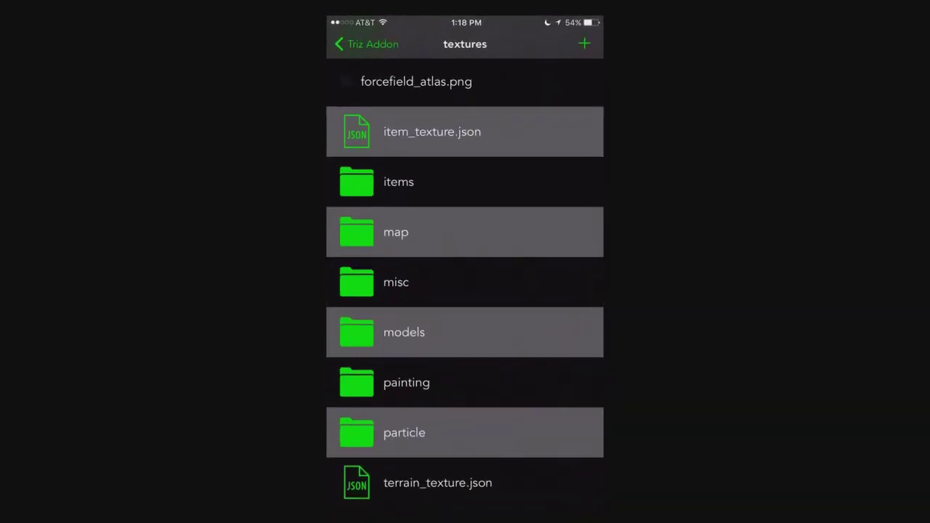
pyautogui.scroll(-2, 464, 290)
pyautogui.click(465, 231)
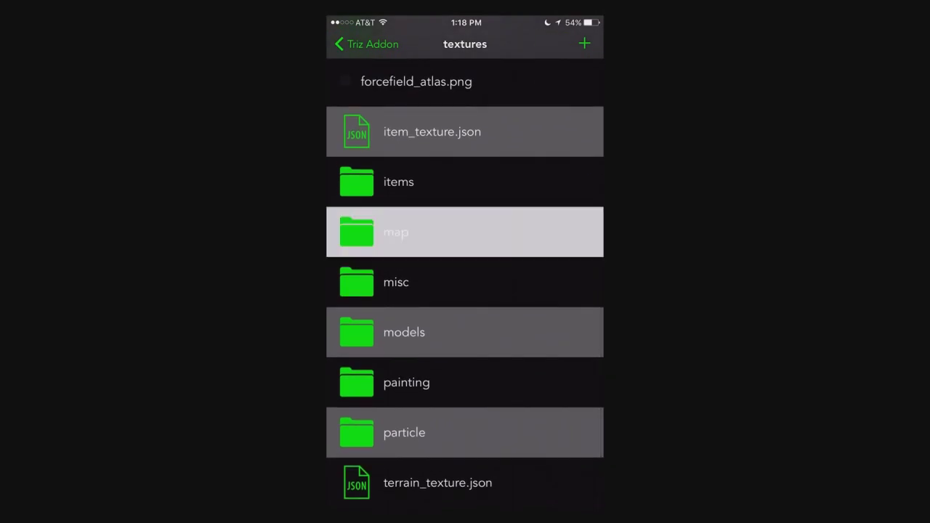
pyautogui.click(361, 44)
pyautogui.click(465, 232)
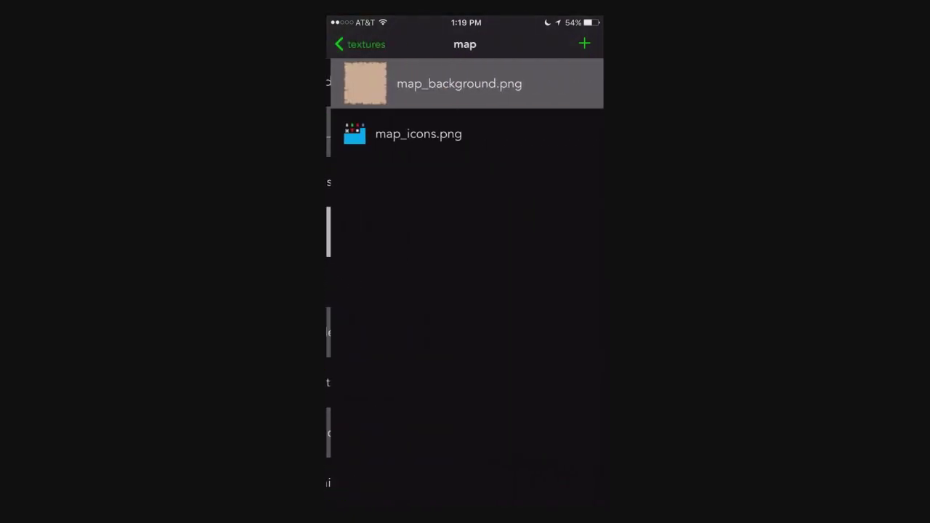
pyautogui.click(459, 83)
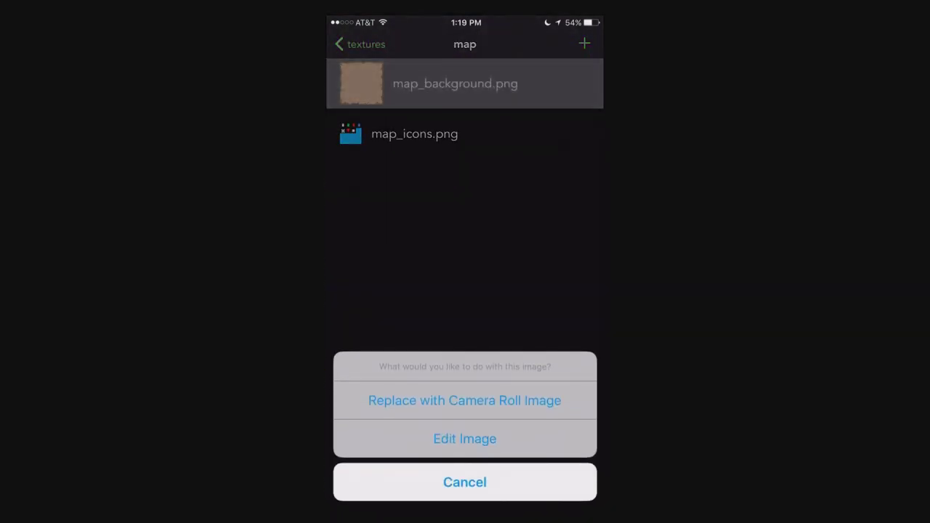
pyautogui.click(465, 439)
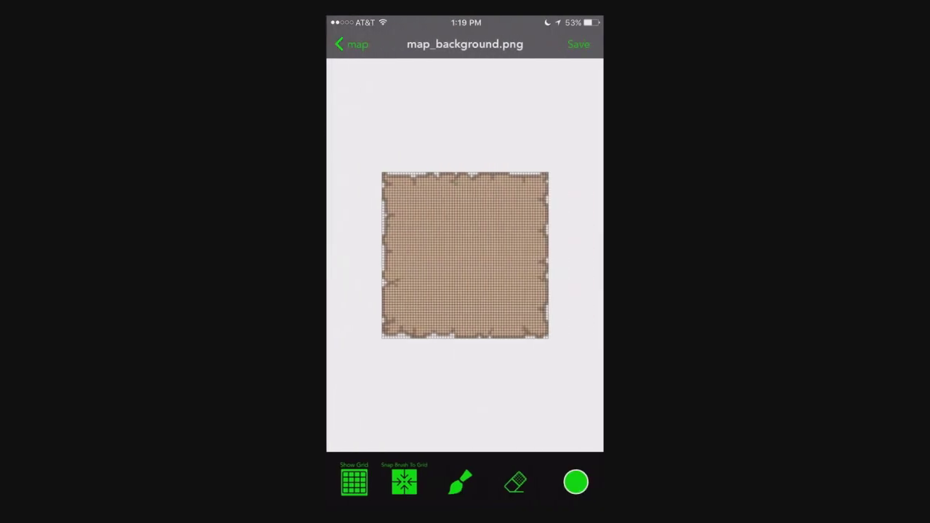
pyautogui.click(460, 481)
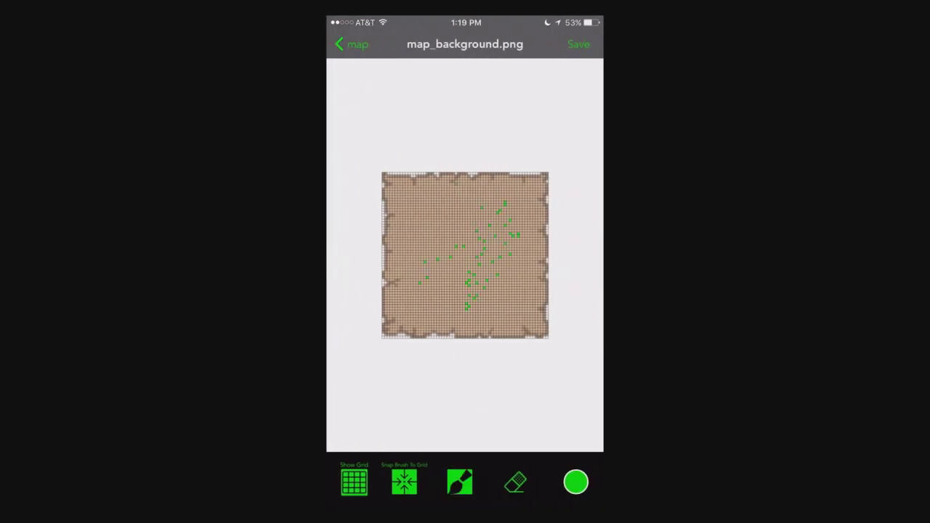
pyautogui.click(352, 44)
pyautogui.click(347, 45)
# Return to the Triz Addon detail page and choose Package And Open In MCPE
pyautogui.click(363, 44)
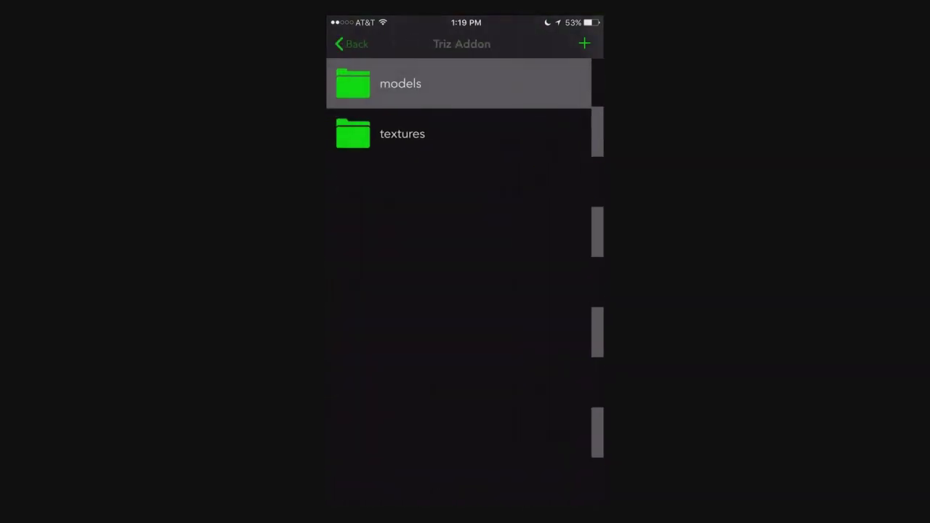
pyautogui.click(352, 44)
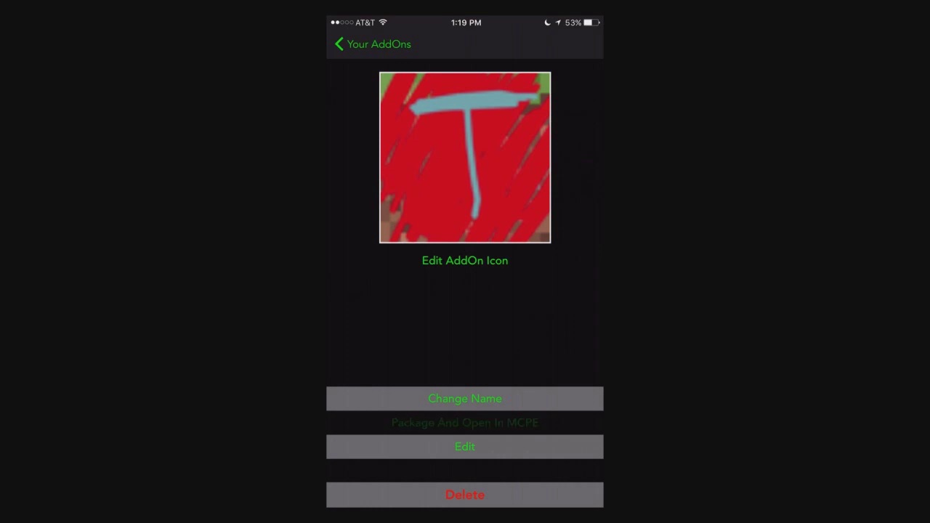
pyautogui.click(465, 422)
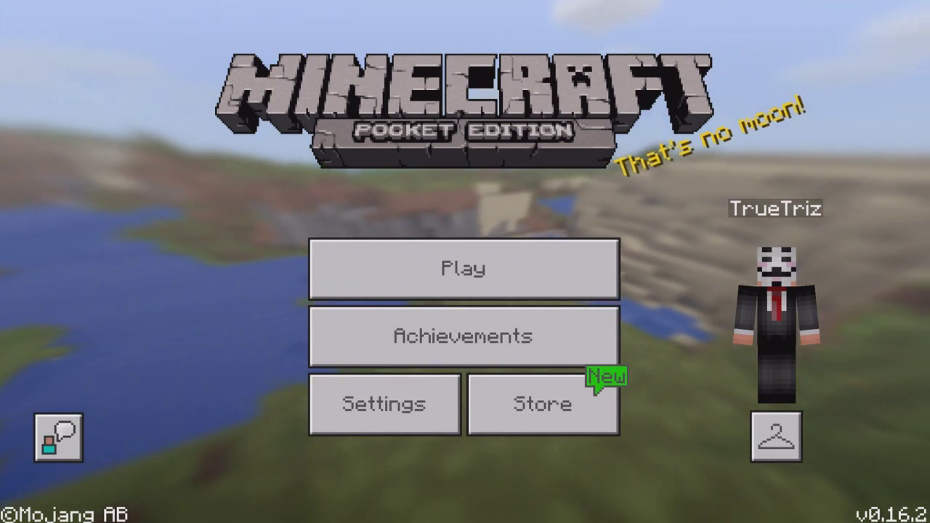
# Review the first My World's resource packs in Minecraft PE, then start a new add-on in Addon Creator
pyautogui.click(463, 268)
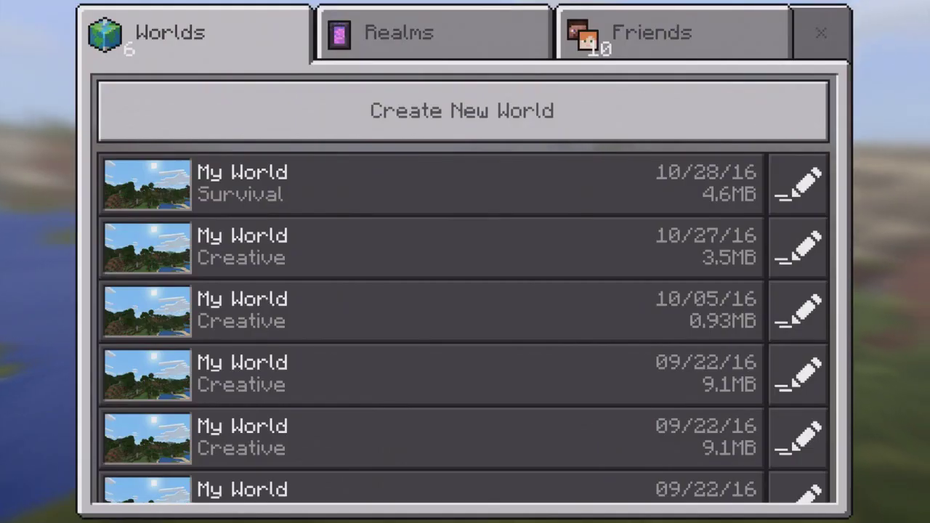
pyautogui.click(798, 184)
pyautogui.scroll(-3, 195, 291)
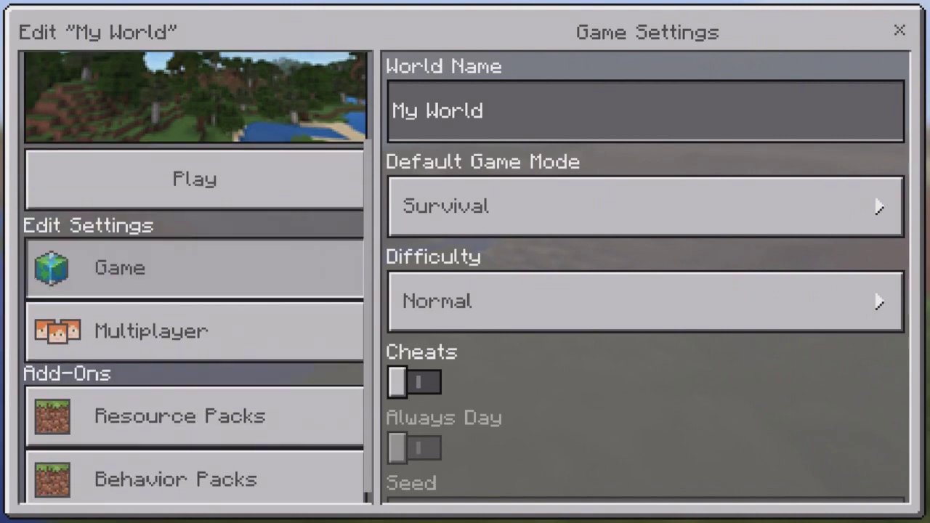
pyautogui.click(195, 401)
pyautogui.scroll(-10, 646, 276)
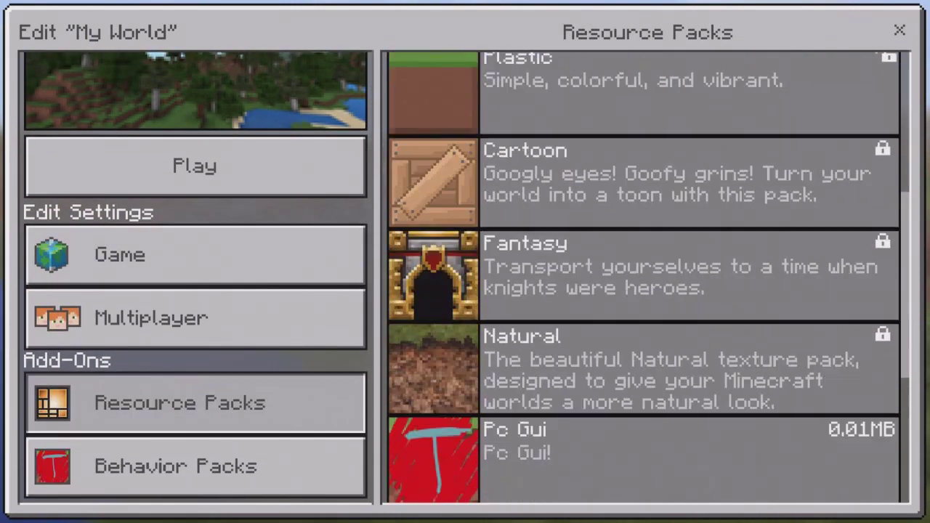
pyautogui.scroll(2, 646, 320)
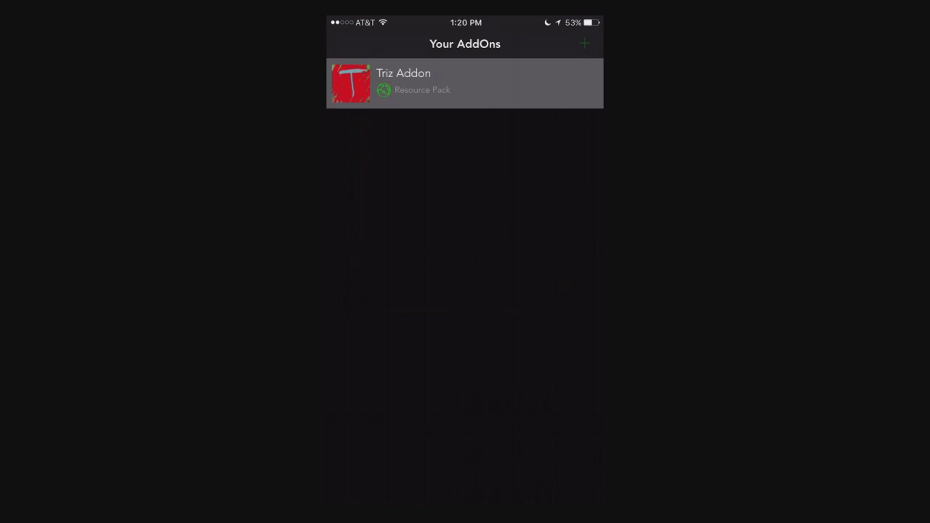
pyautogui.click(584, 44)
# Make a behavior pack named 'TrizGang' and open its detail page
pyautogui.click(464, 400)
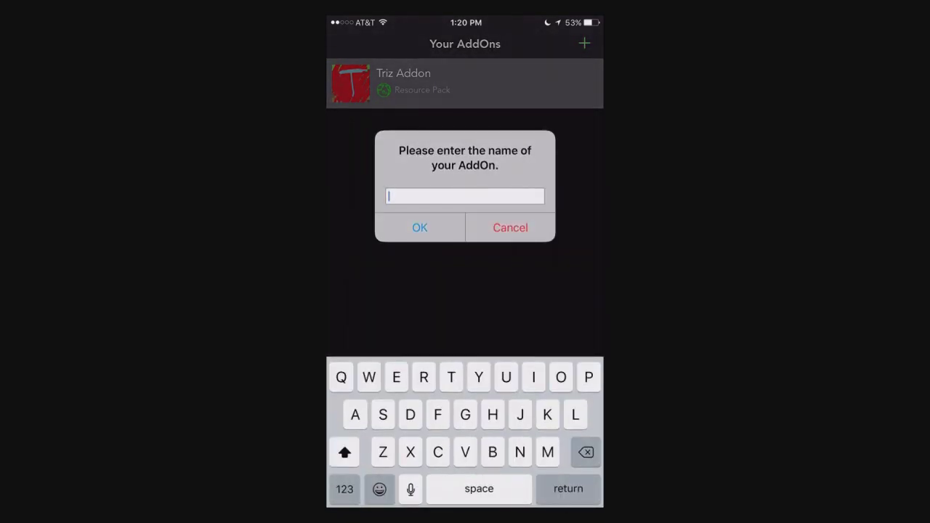
pyautogui.write('Triz')
pyautogui.press('BackSpace')
pyautogui.write('Gang')
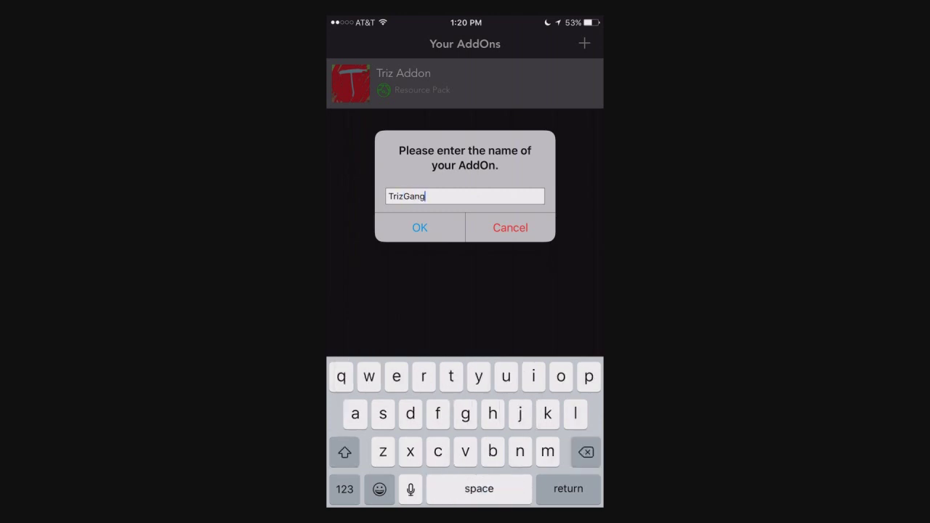
pyautogui.press('Return')
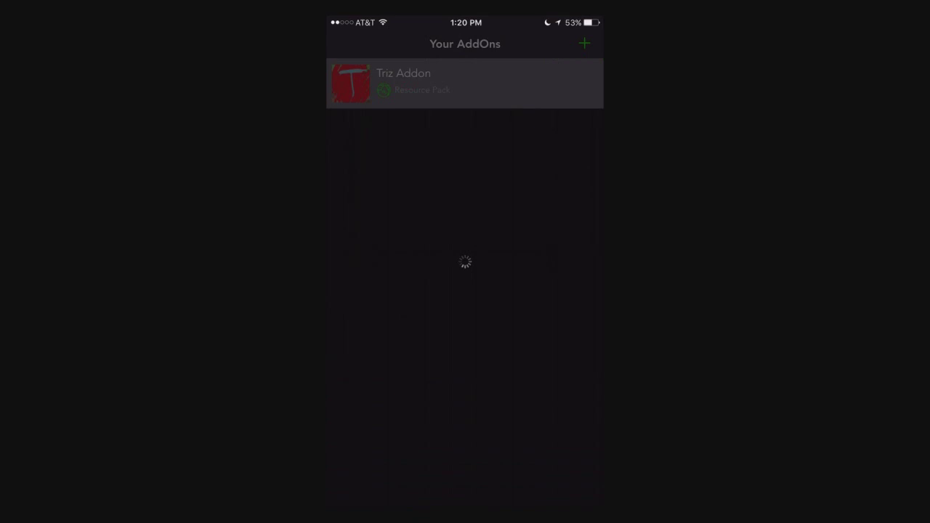
pyautogui.click(407, 133)
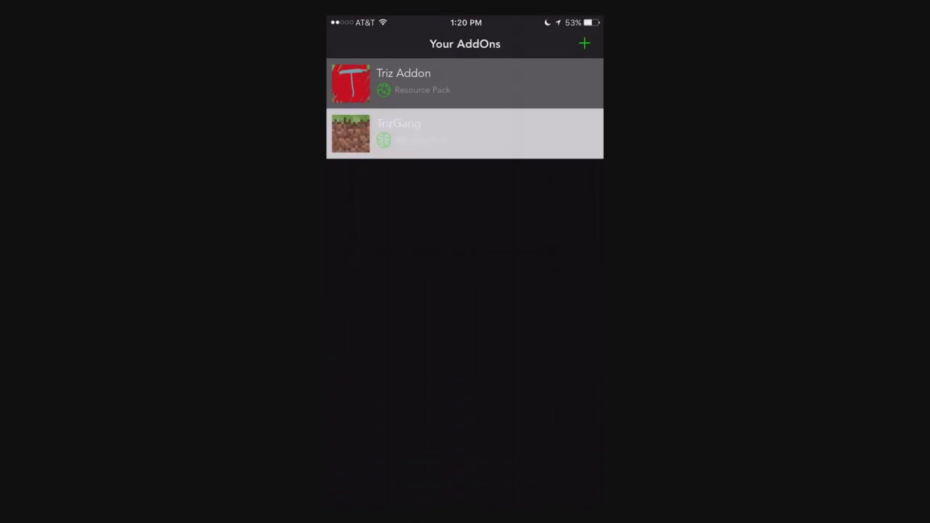
pyautogui.click(363, 41)
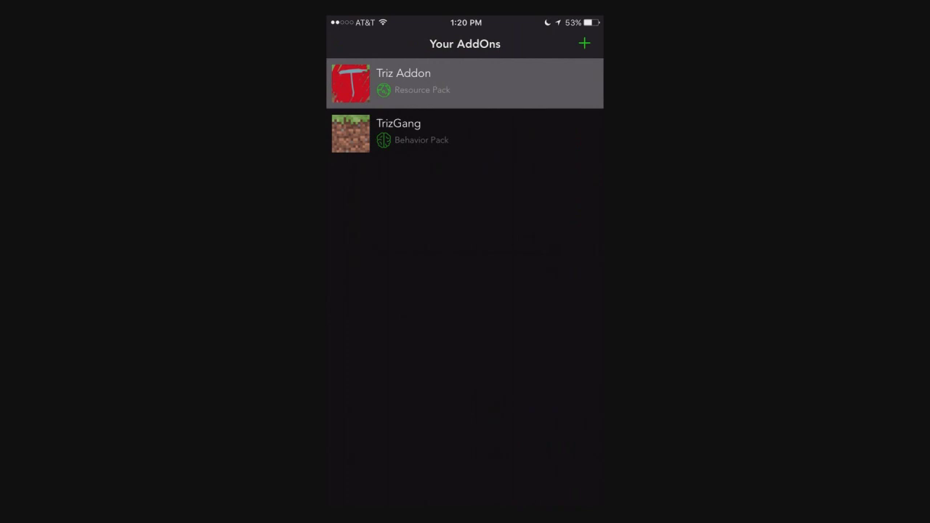
pyautogui.click(407, 133)
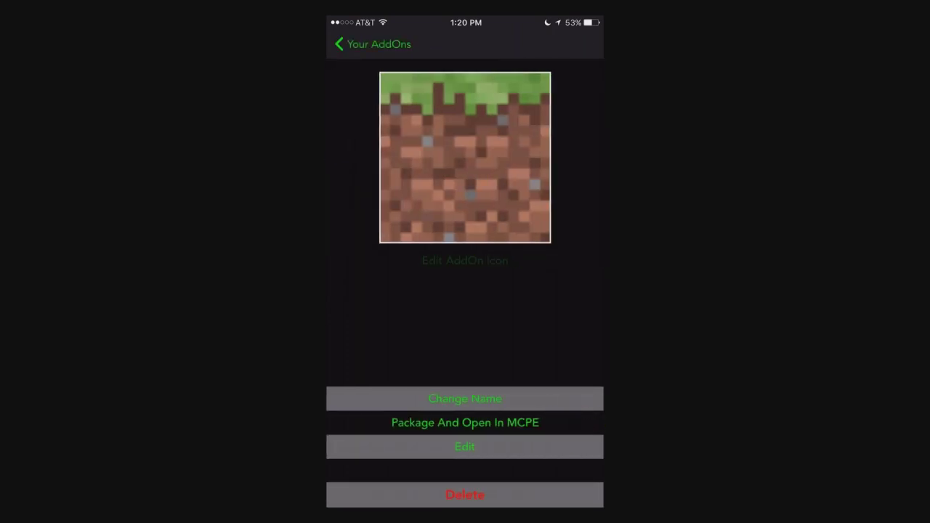
# Swap TrizGang's grass-block icon for the stormtrooper beach photo from the camera roll
pyautogui.click(465, 260)
pyautogui.click(465, 439)
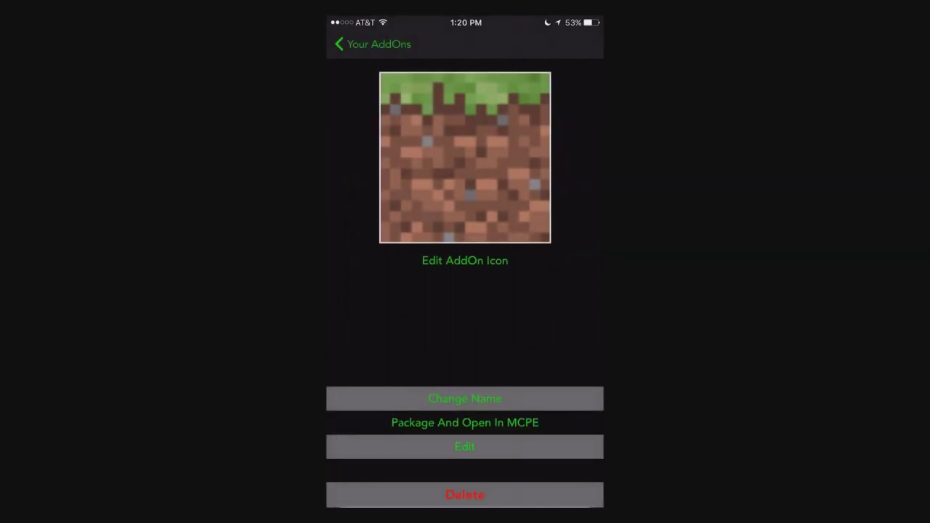
pyautogui.click(352, 44)
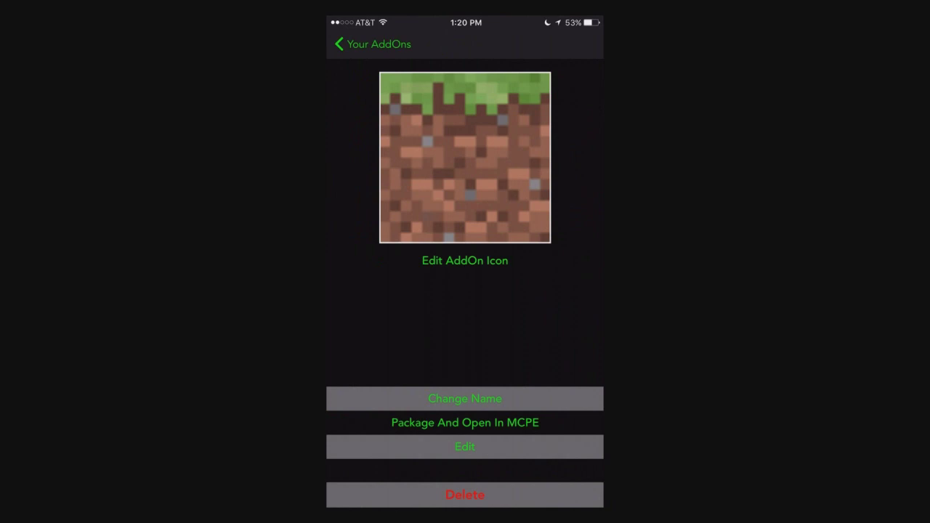
pyautogui.click(465, 260)
pyautogui.click(465, 399)
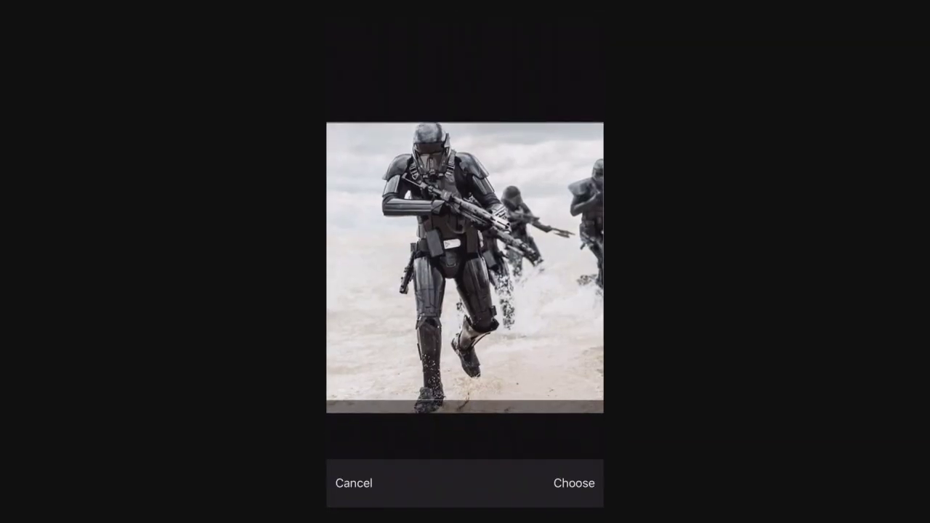
pyautogui.click(574, 483)
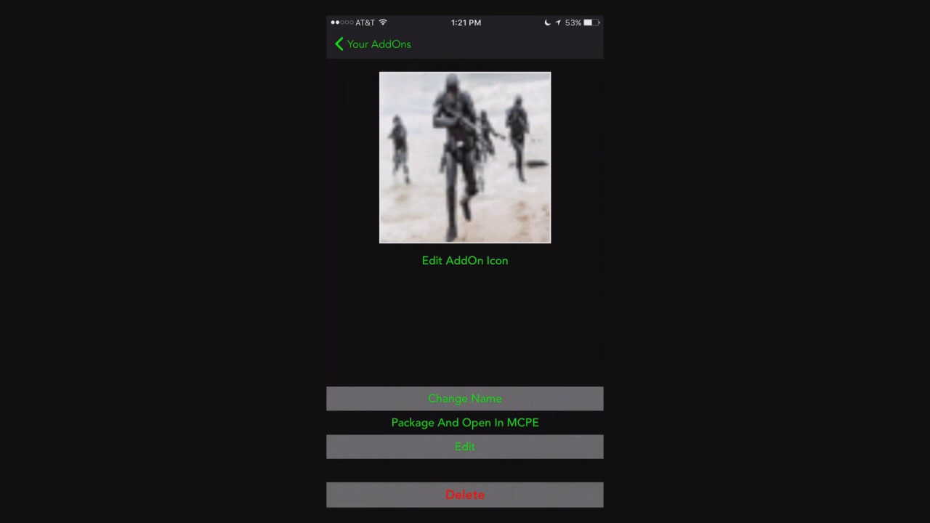
pyautogui.click(465, 446)
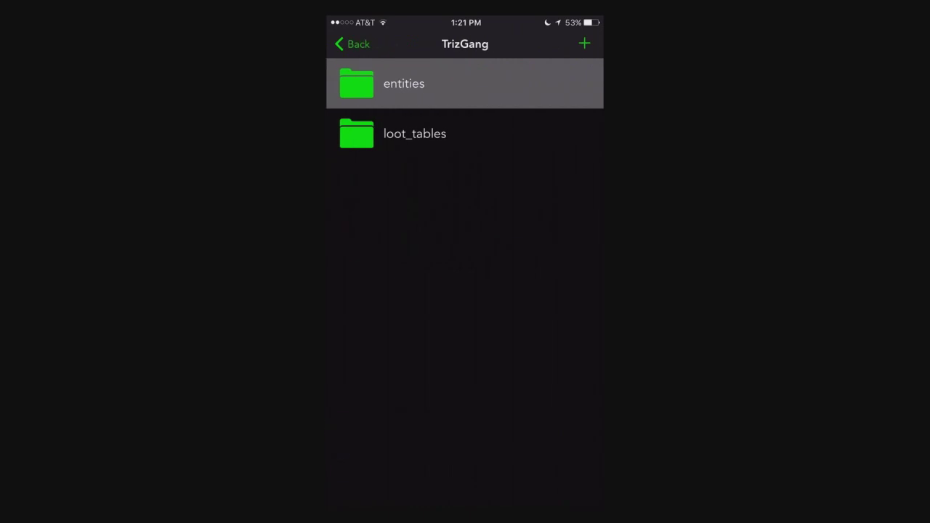
pyautogui.click(414, 134)
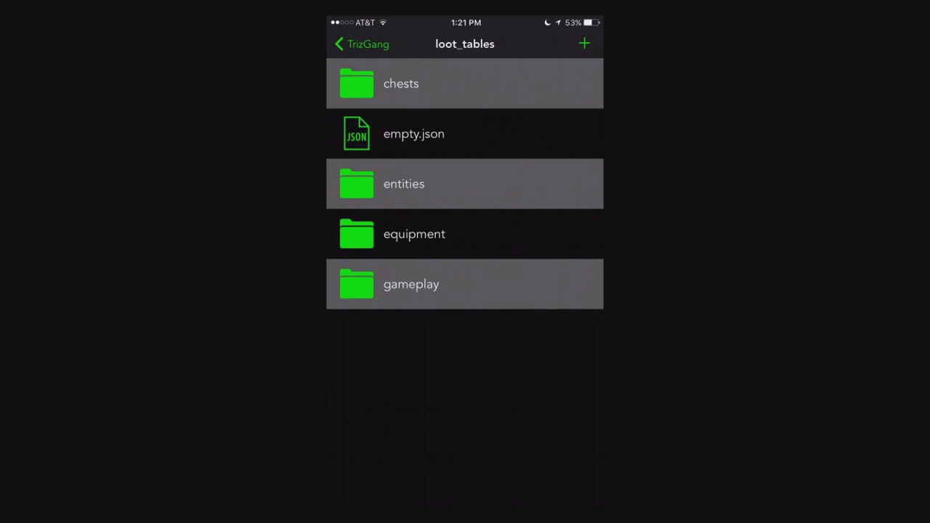
pyautogui.click(411, 284)
pyautogui.click(356, 43)
pyautogui.click(401, 84)
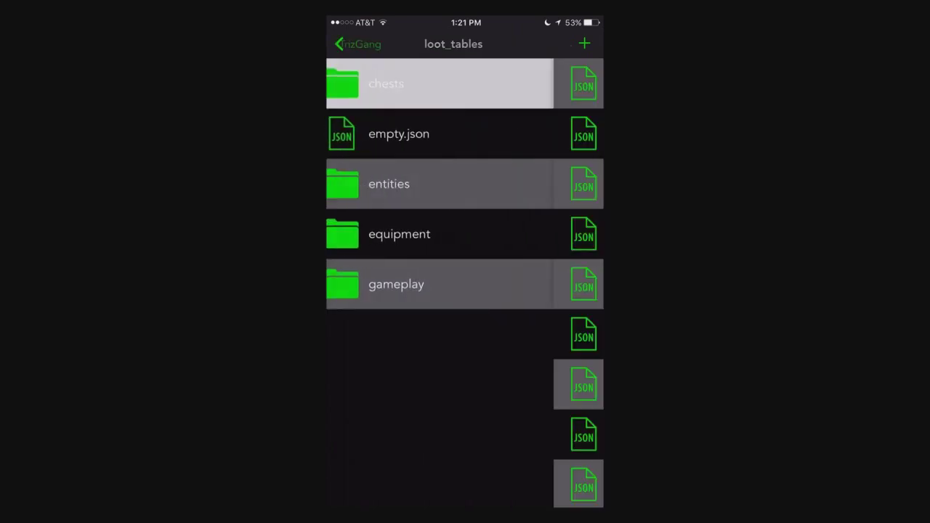
pyautogui.click(356, 44)
pyautogui.click(356, 44)
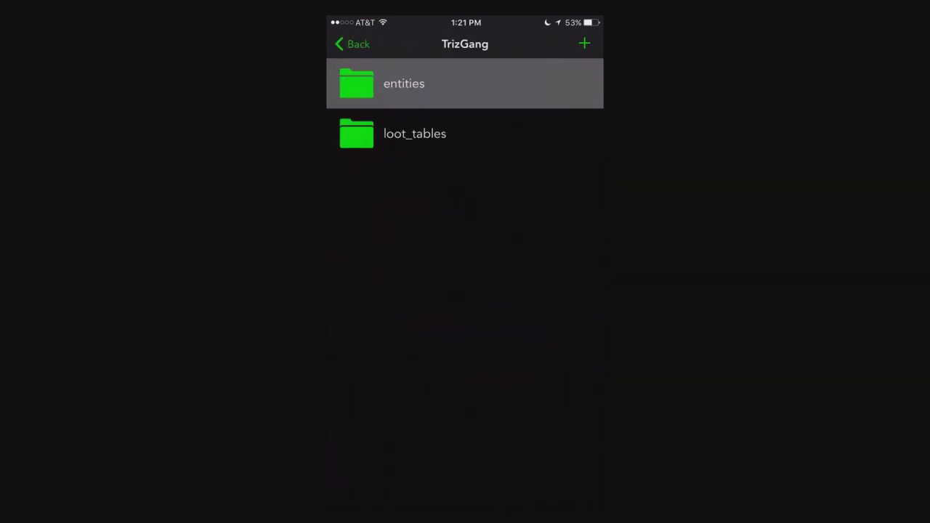
pyautogui.click(404, 83)
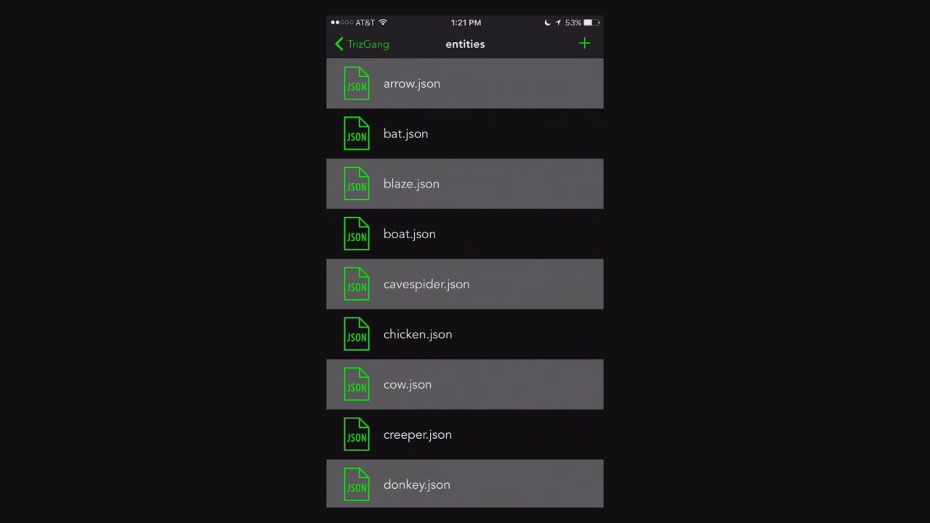
pyautogui.scroll(-3, 465, 290)
pyautogui.scroll(-10, 465, 290)
pyautogui.scroll(-5, 465, 291)
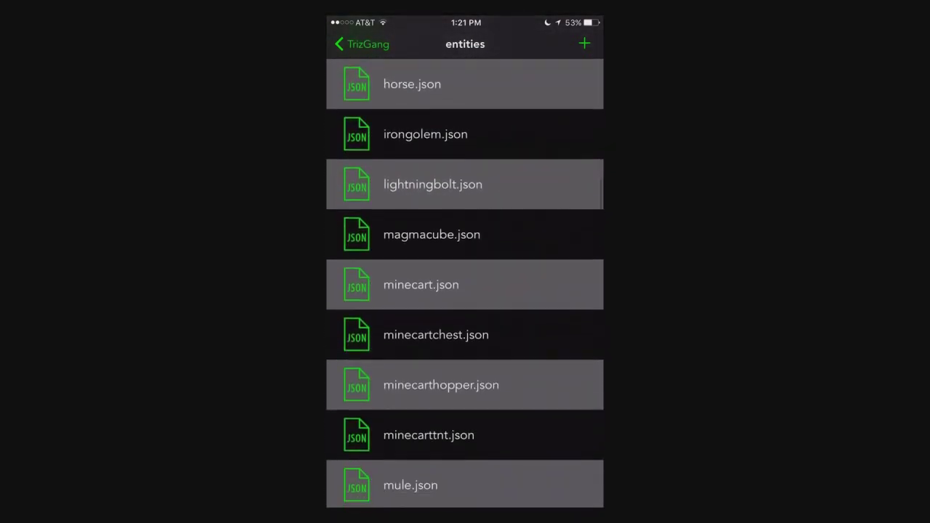
pyautogui.scroll(1, 465, 290)
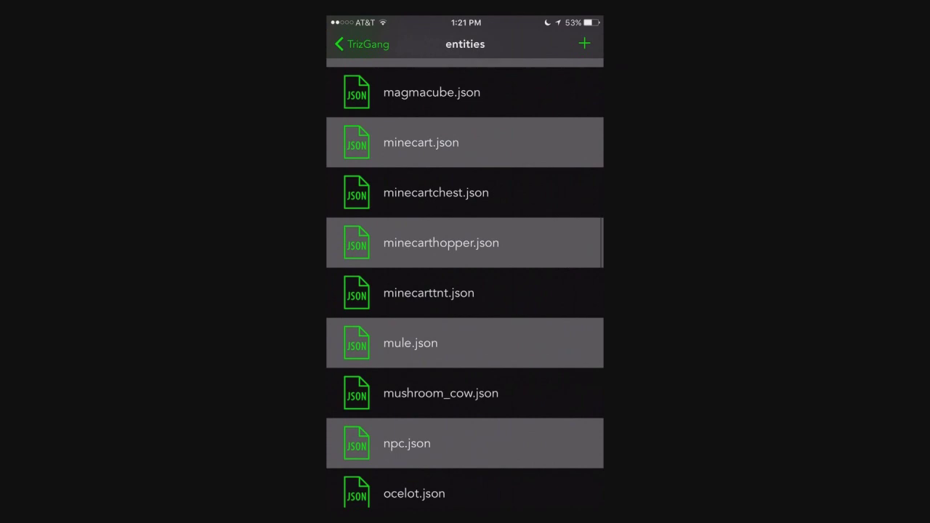
pyautogui.scroll(-6, 465, 291)
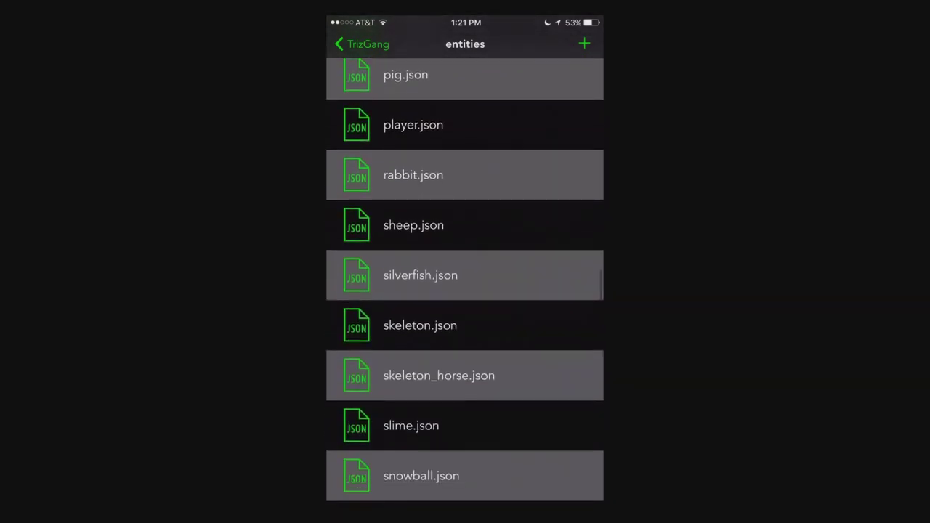
pyautogui.scroll(-5, 465, 290)
pyautogui.scroll(-2, 465, 290)
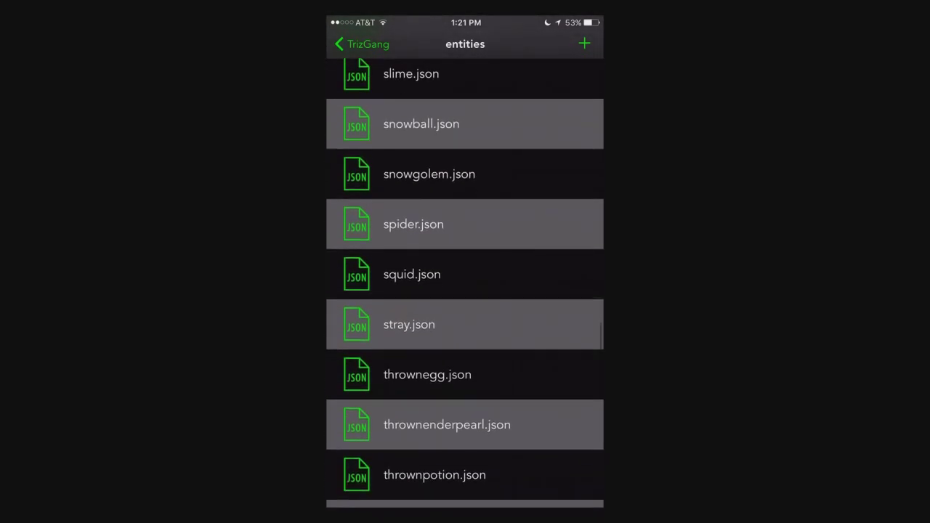
pyautogui.click(429, 174)
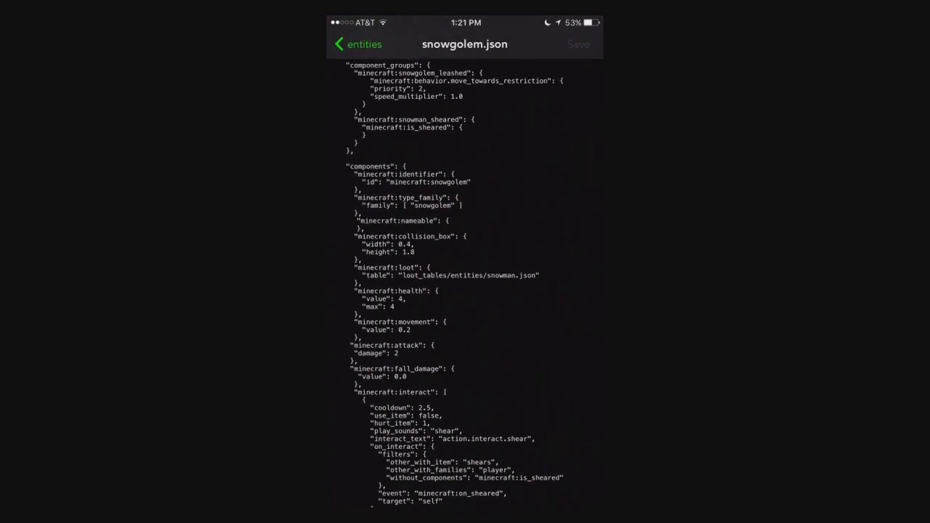
pyautogui.click(379, 500)
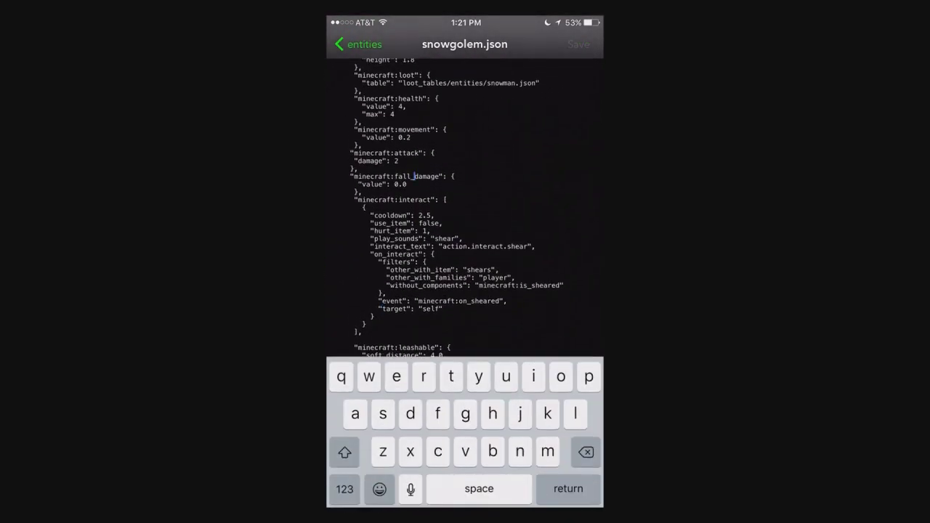
pyautogui.click(359, 43)
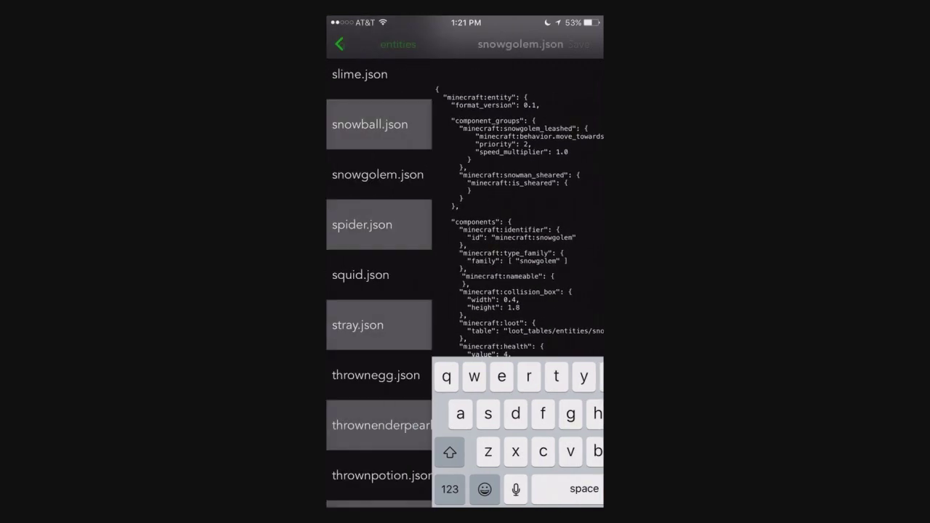
pyautogui.scroll(2, 464, 290)
pyautogui.scroll(10, 465, 291)
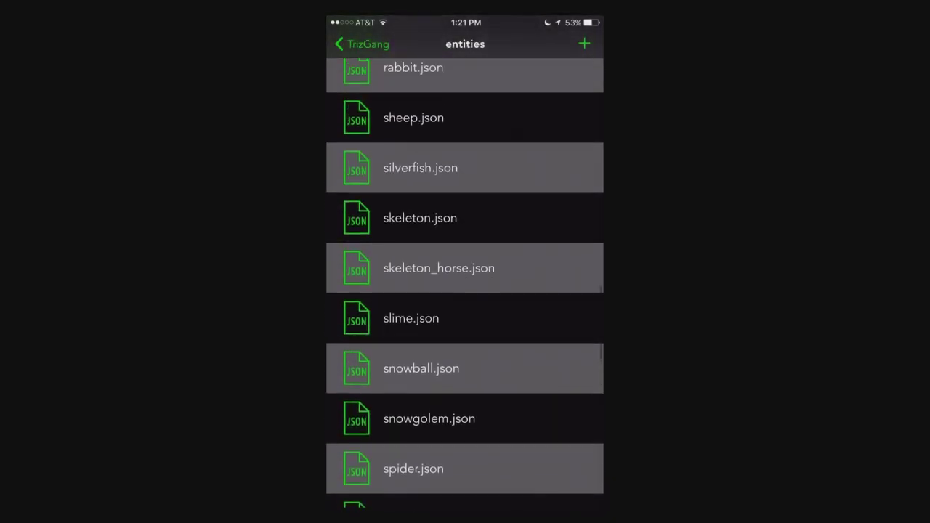
pyautogui.scroll(5, 465, 291)
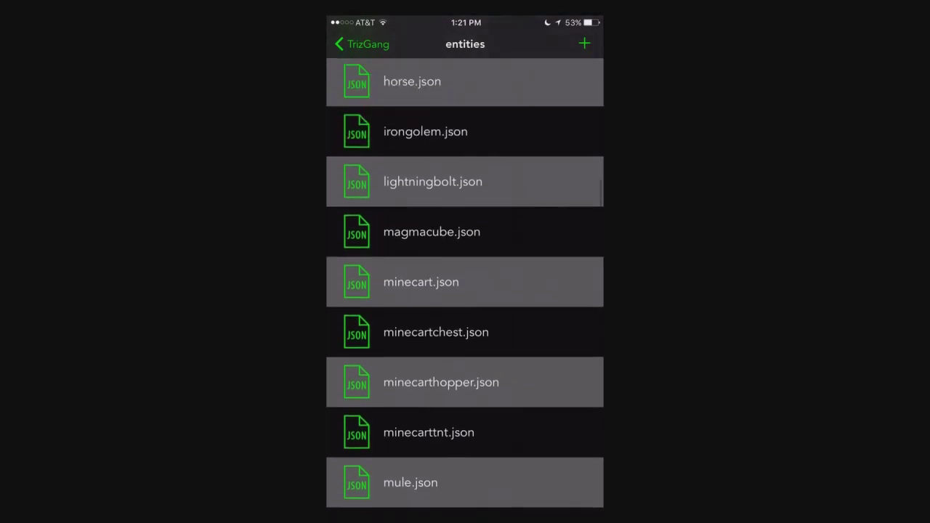
pyautogui.scroll(5, 465, 284)
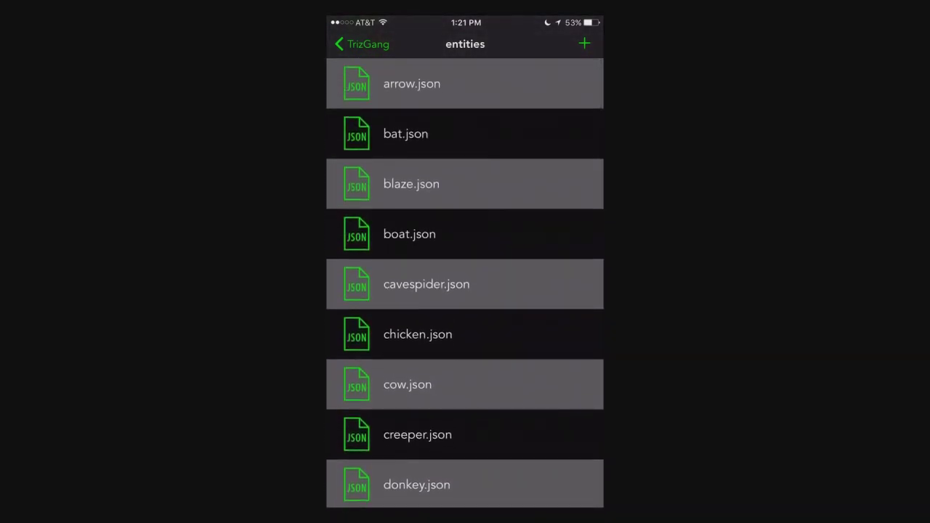
pyautogui.click(363, 43)
pyautogui.click(352, 44)
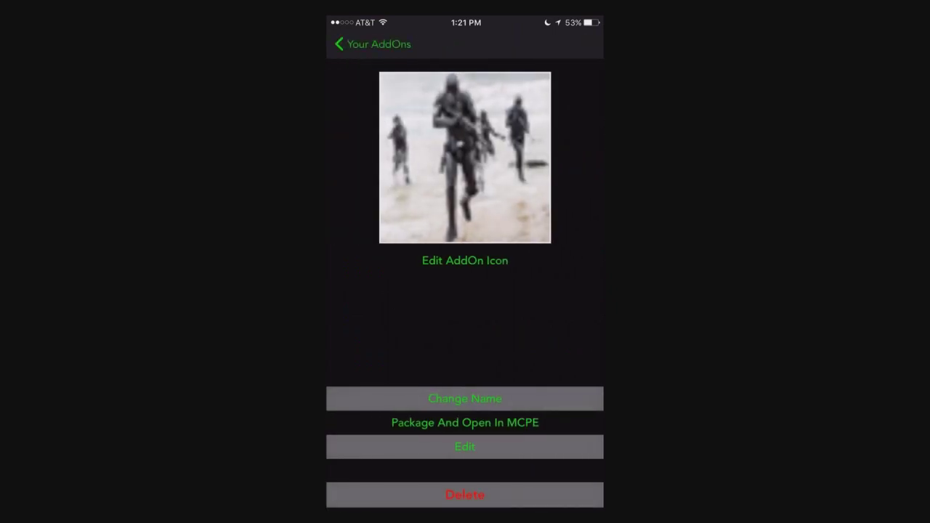
# Package the TrizGang add-on and copy it into Minecraft PE
pyautogui.click(465, 422)
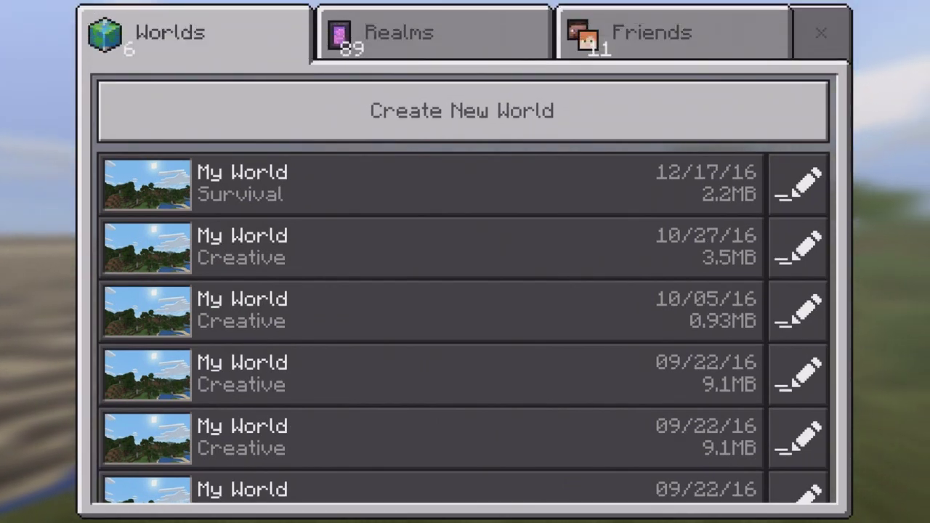
pyautogui.click(798, 184)
pyautogui.scroll(-5, 195, 276)
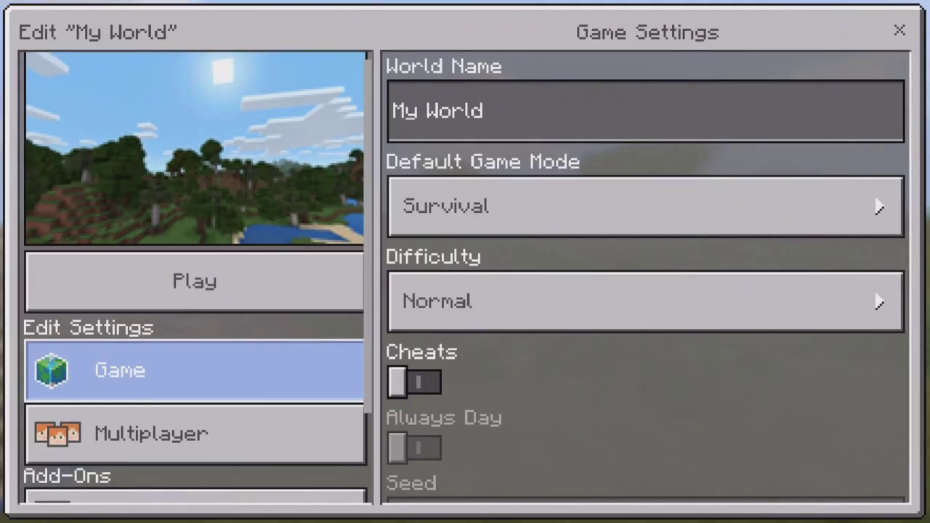
pyautogui.click(195, 465)
pyautogui.scroll(-2, 646, 251)
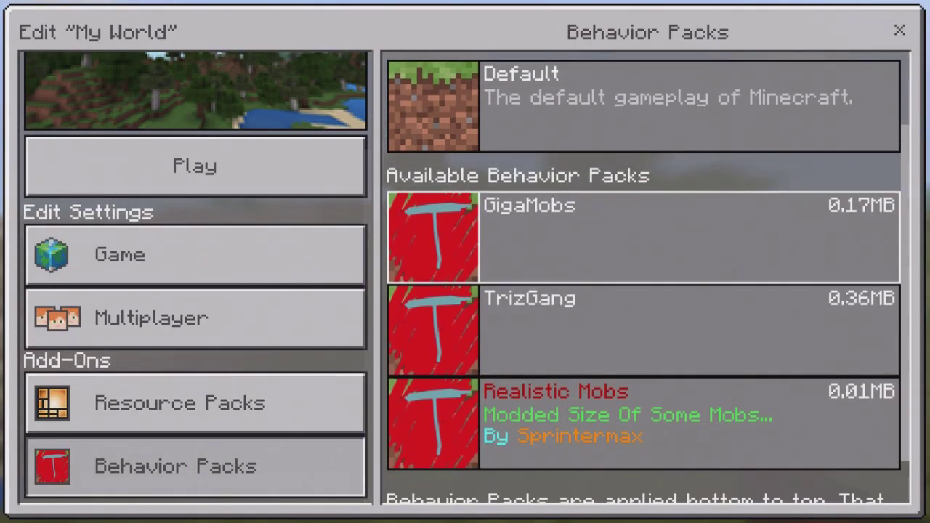
pyautogui.scroll(-1, 647, 250)
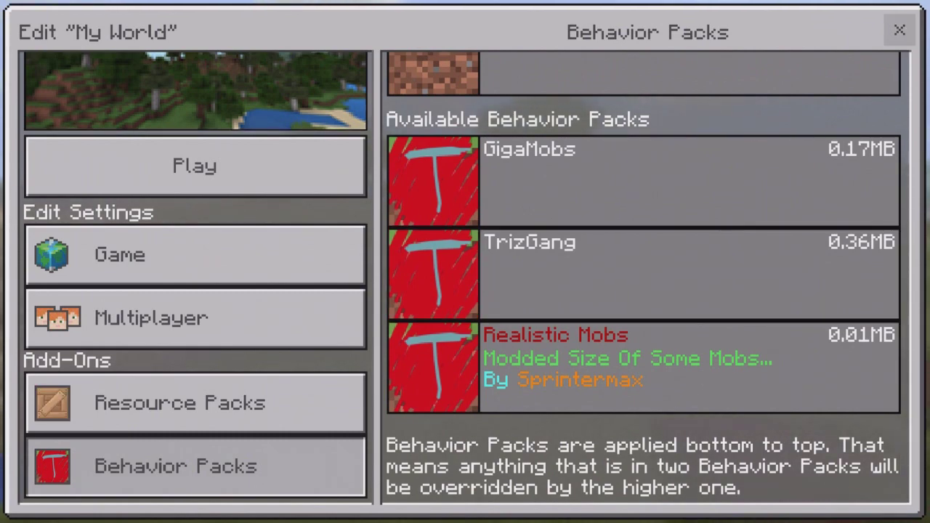
pyautogui.click(899, 30)
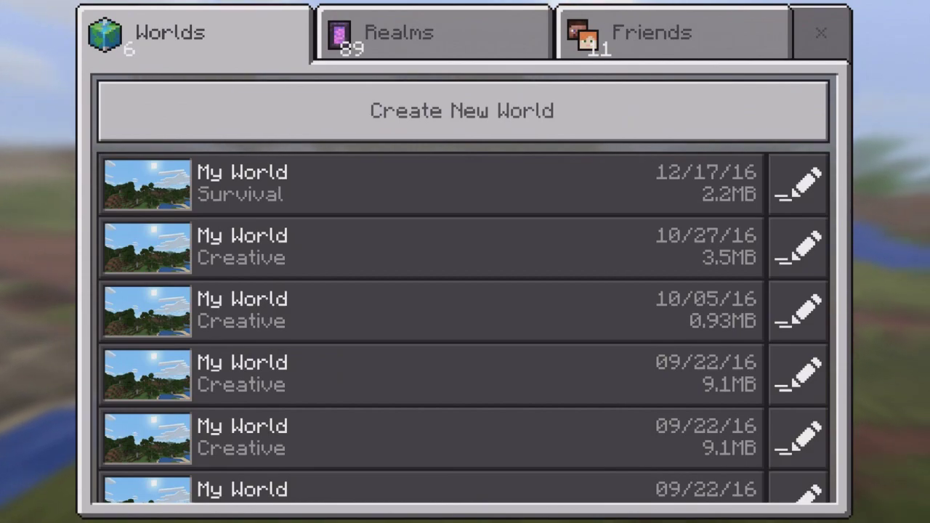
pyautogui.click(820, 33)
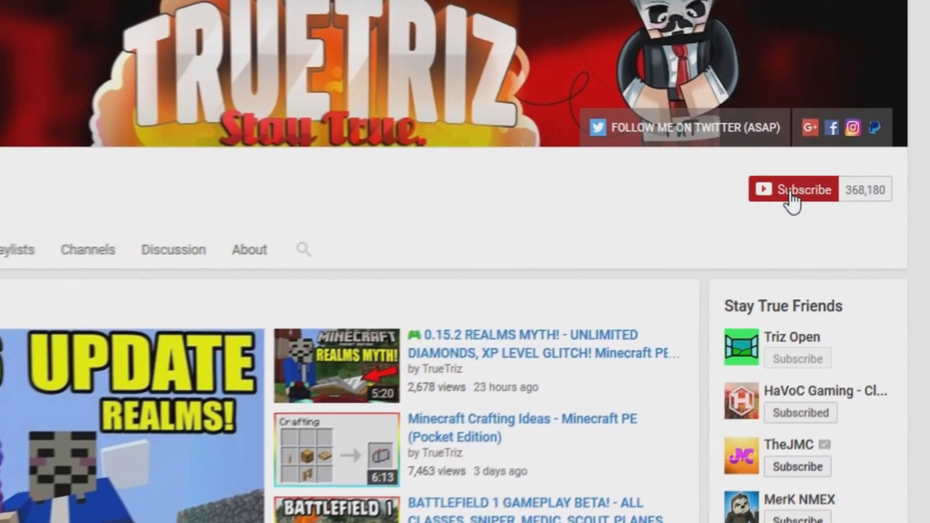
# Subscribe to the creator's channel and save 'Send me all notifications for this channel'
pyautogui.click(791, 194)
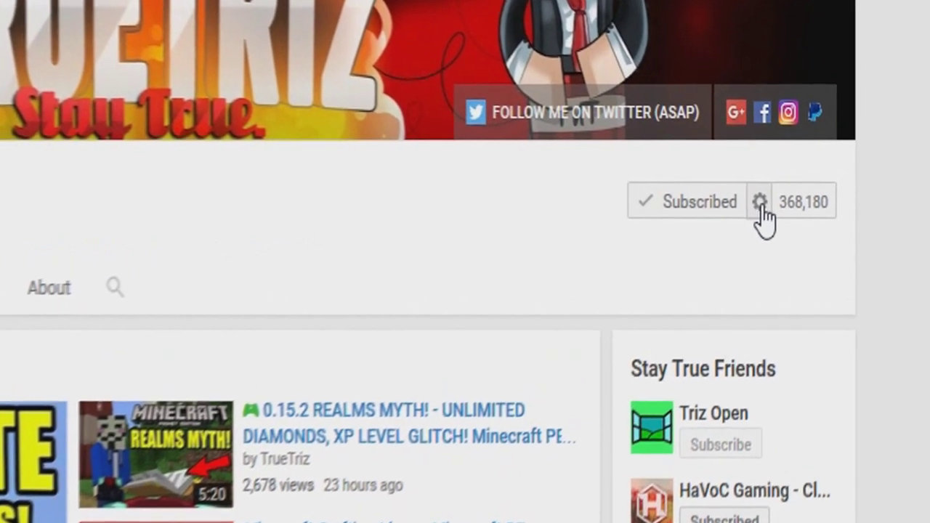
pyautogui.click(775, 201)
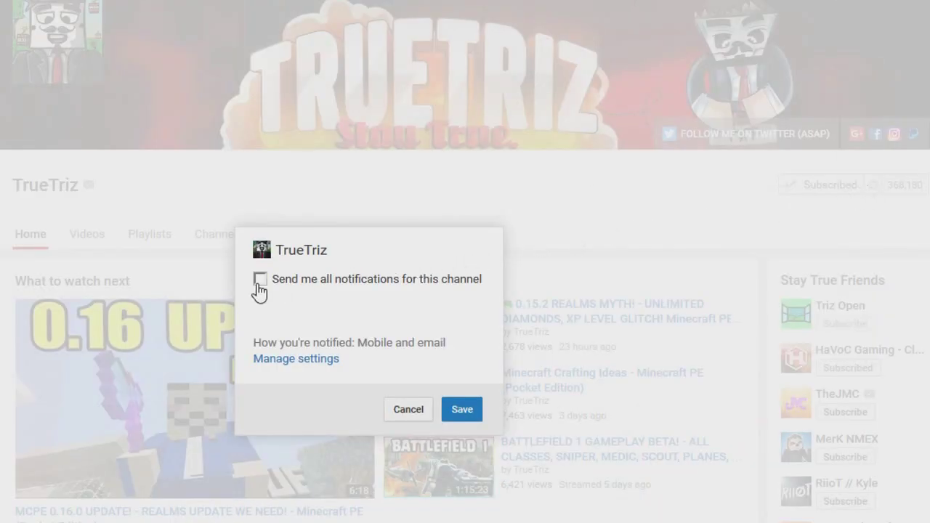
pyautogui.click(259, 281)
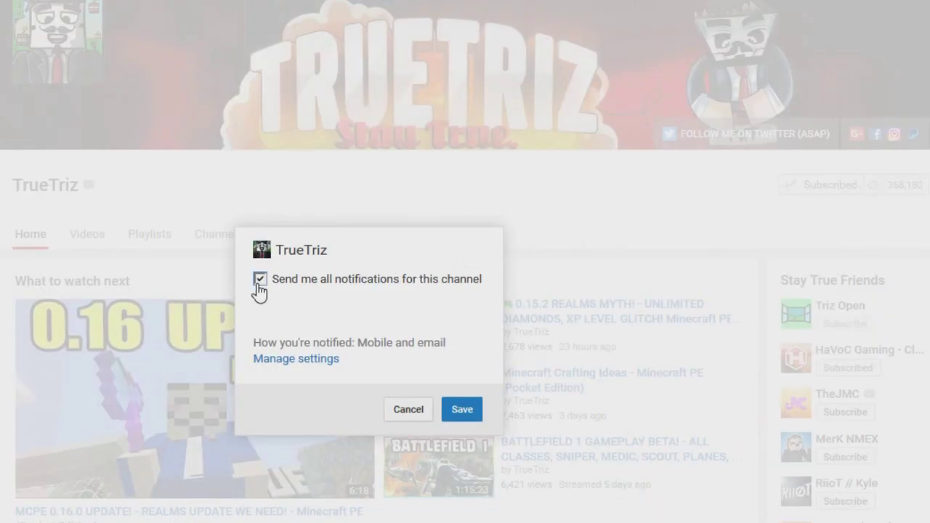
pyautogui.click(464, 410)
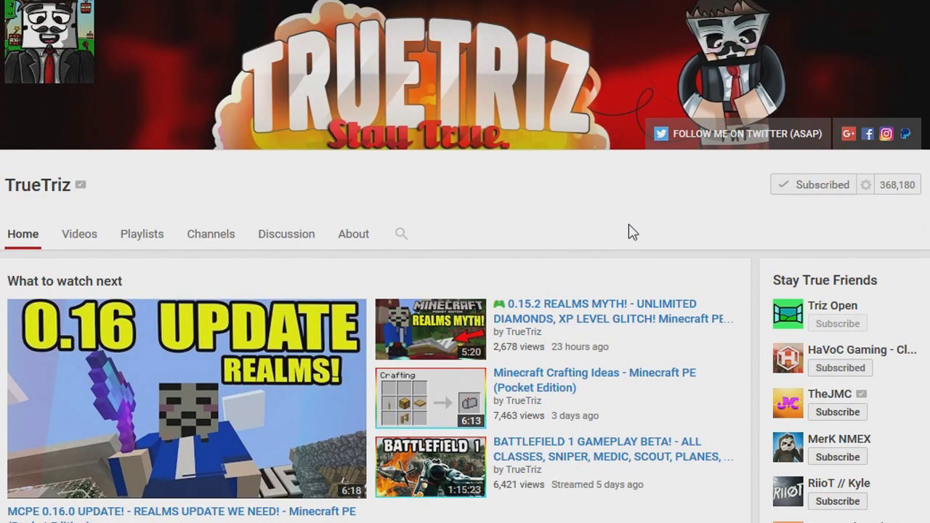